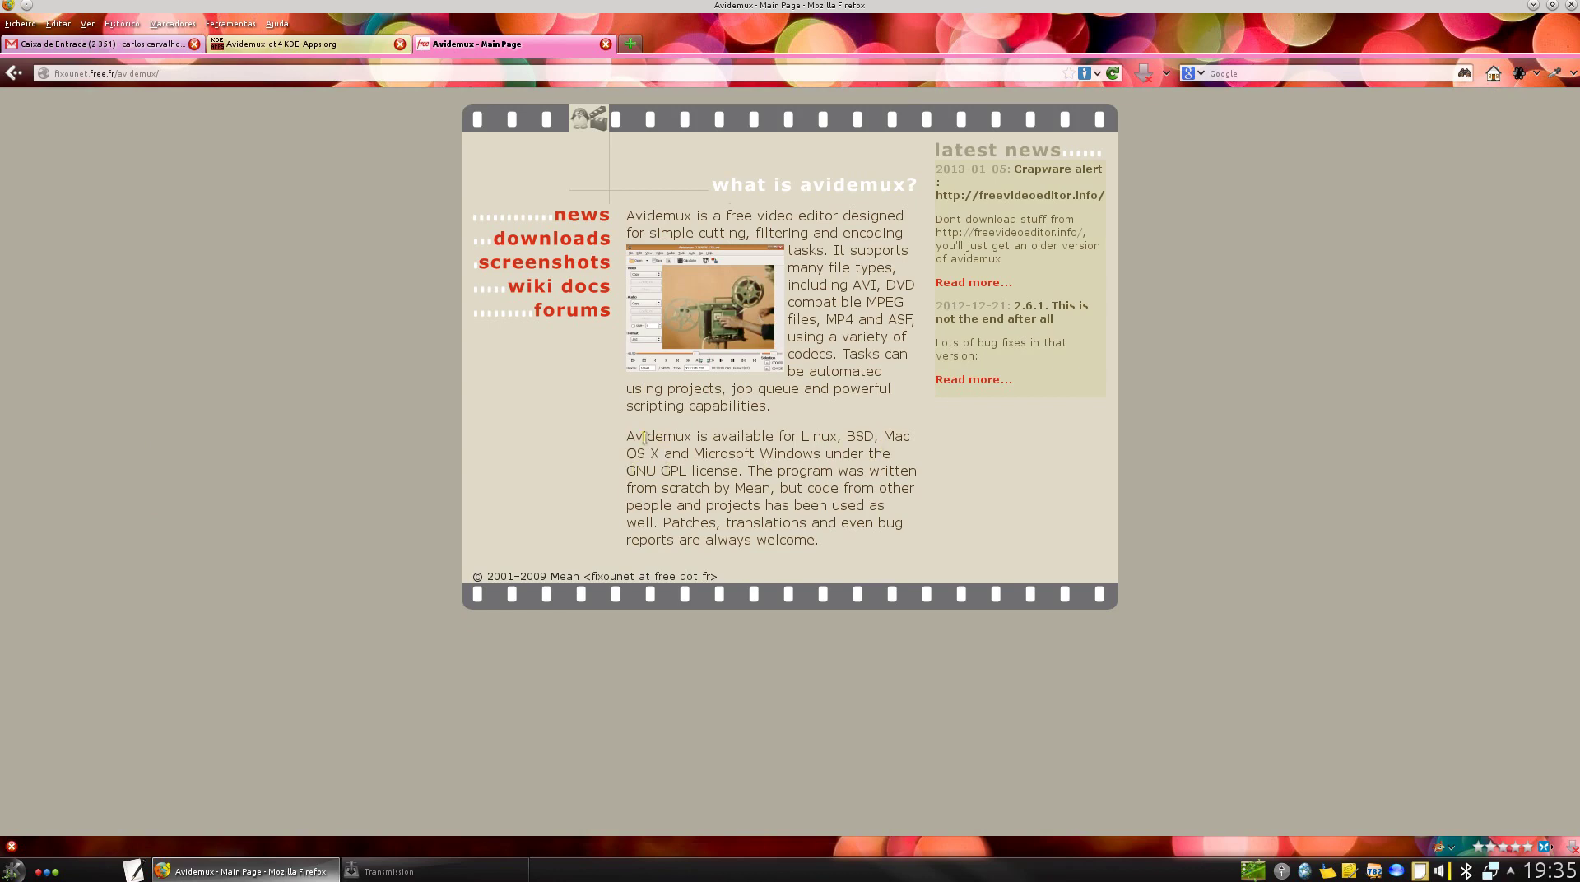
drag(625, 439, 841, 453)
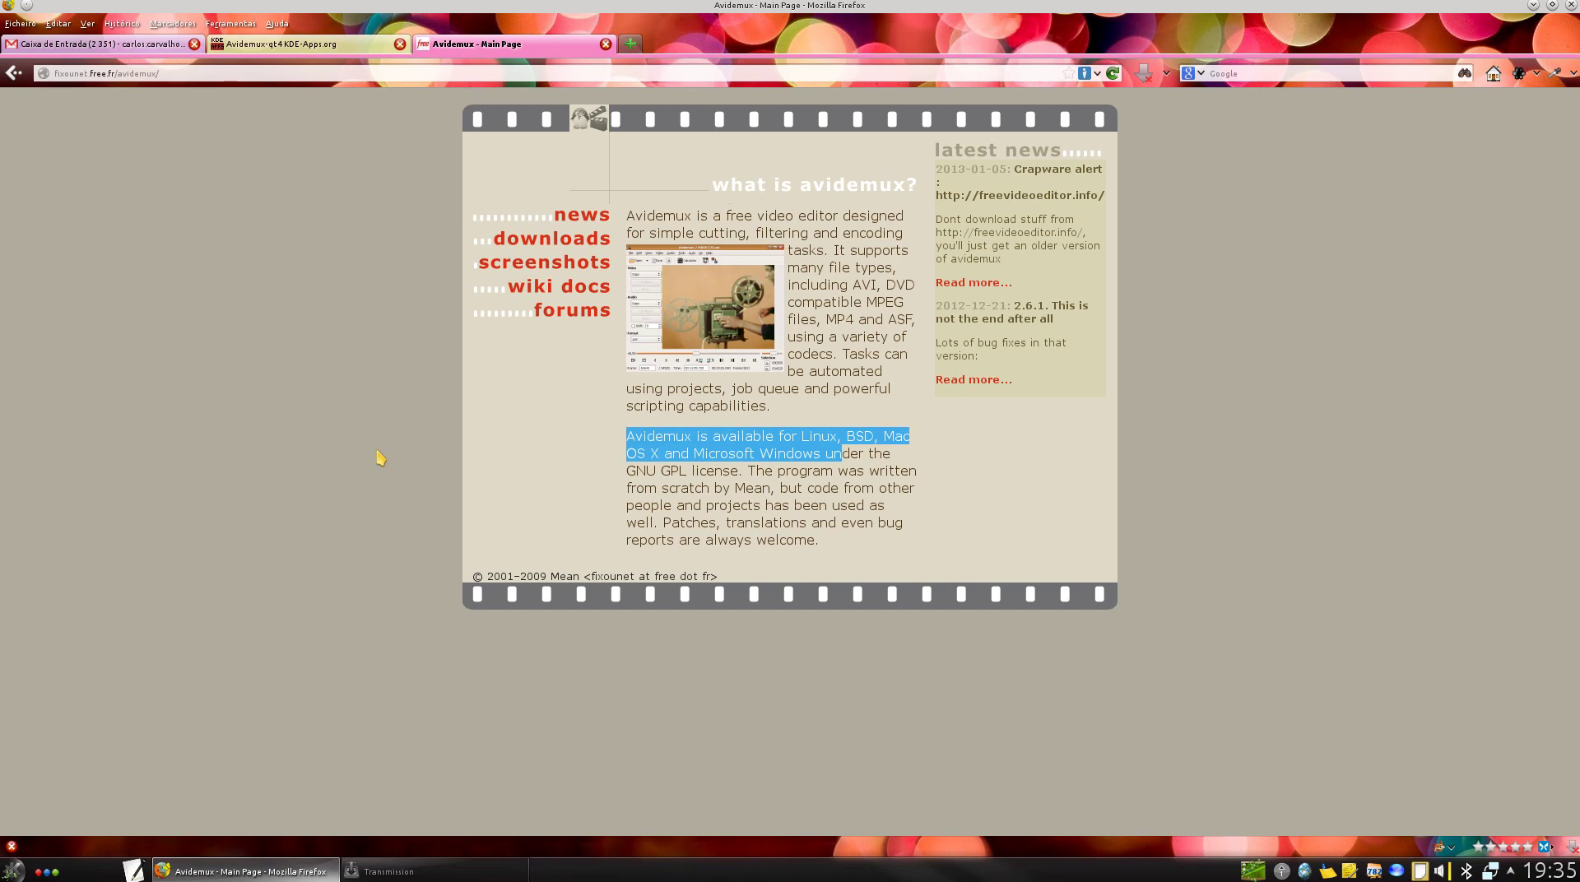
click(369, 419)
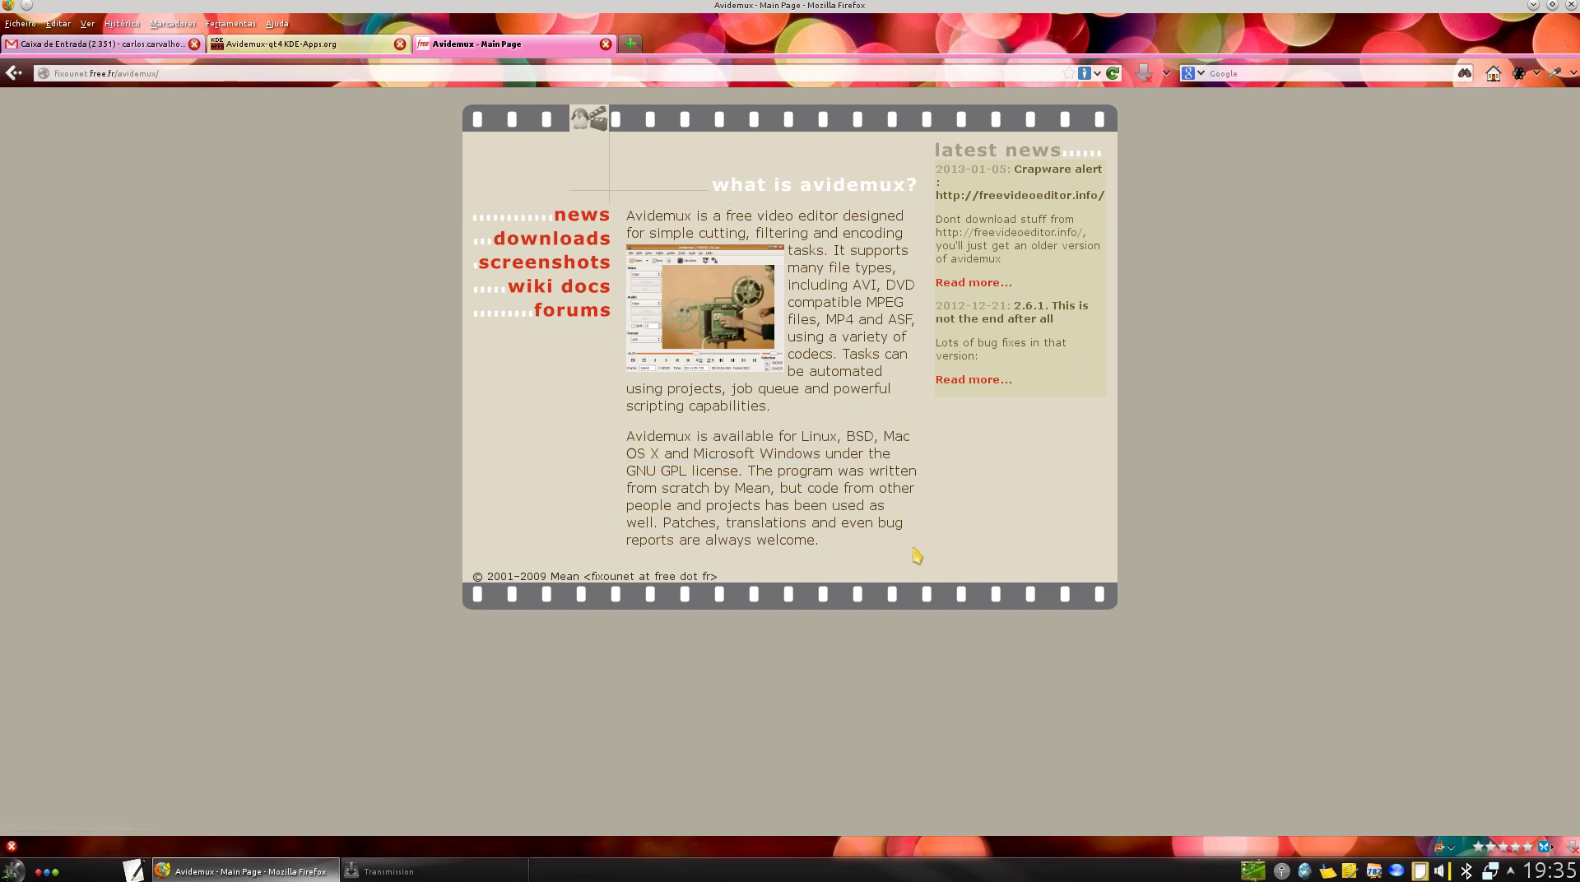
Copy the command "sudo dpkg -i *.*" from the instructions on the Avidemux-qt4 page at KDE-Apps.org.
click(304, 44)
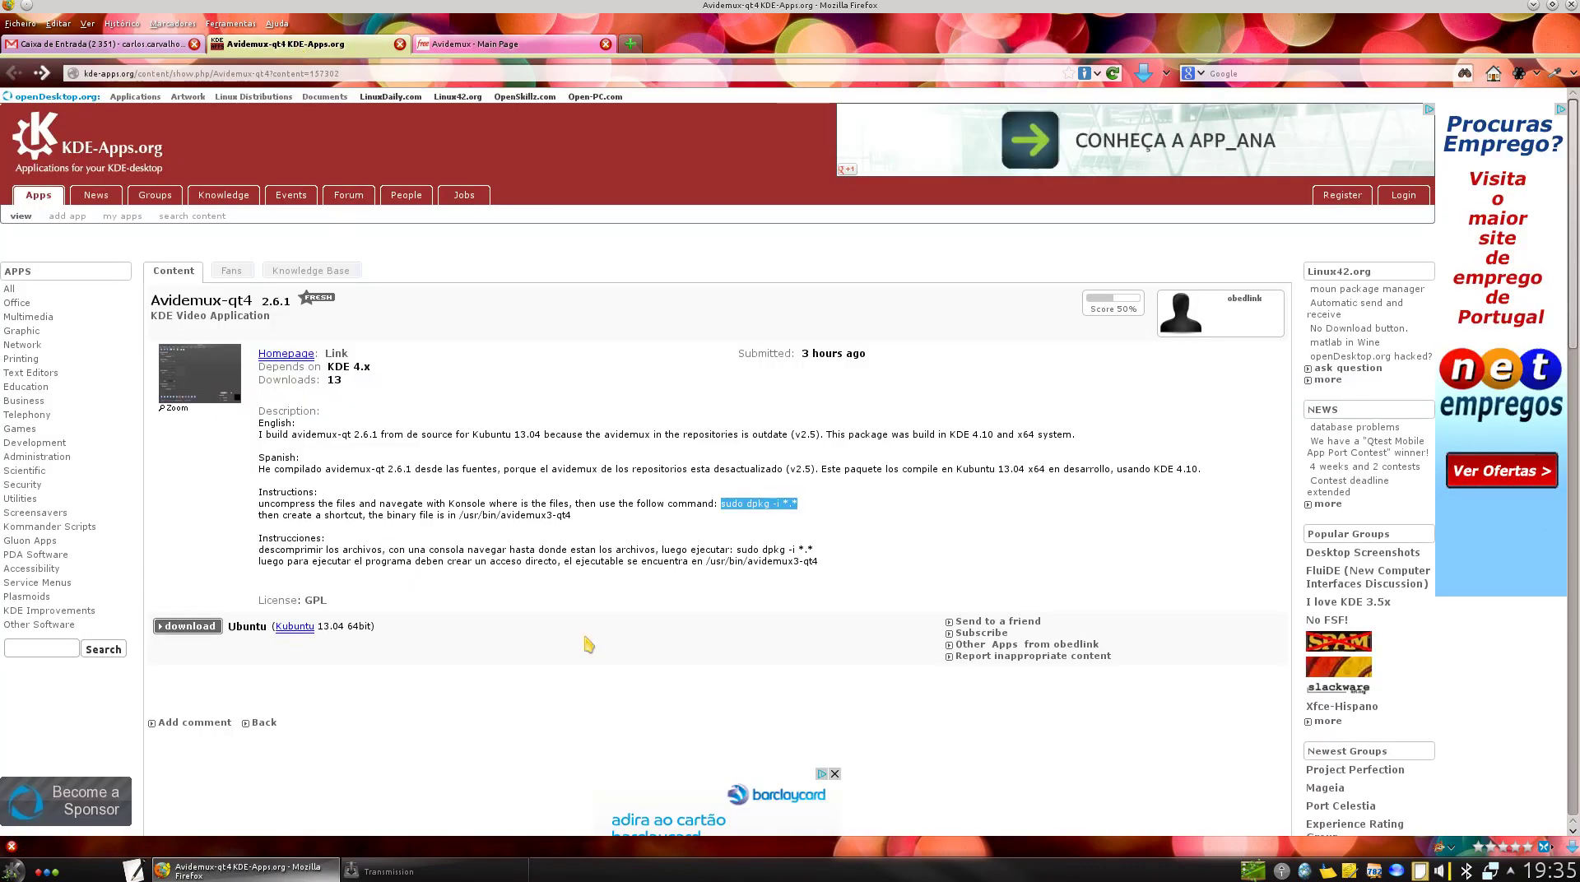
right_click(759, 505)
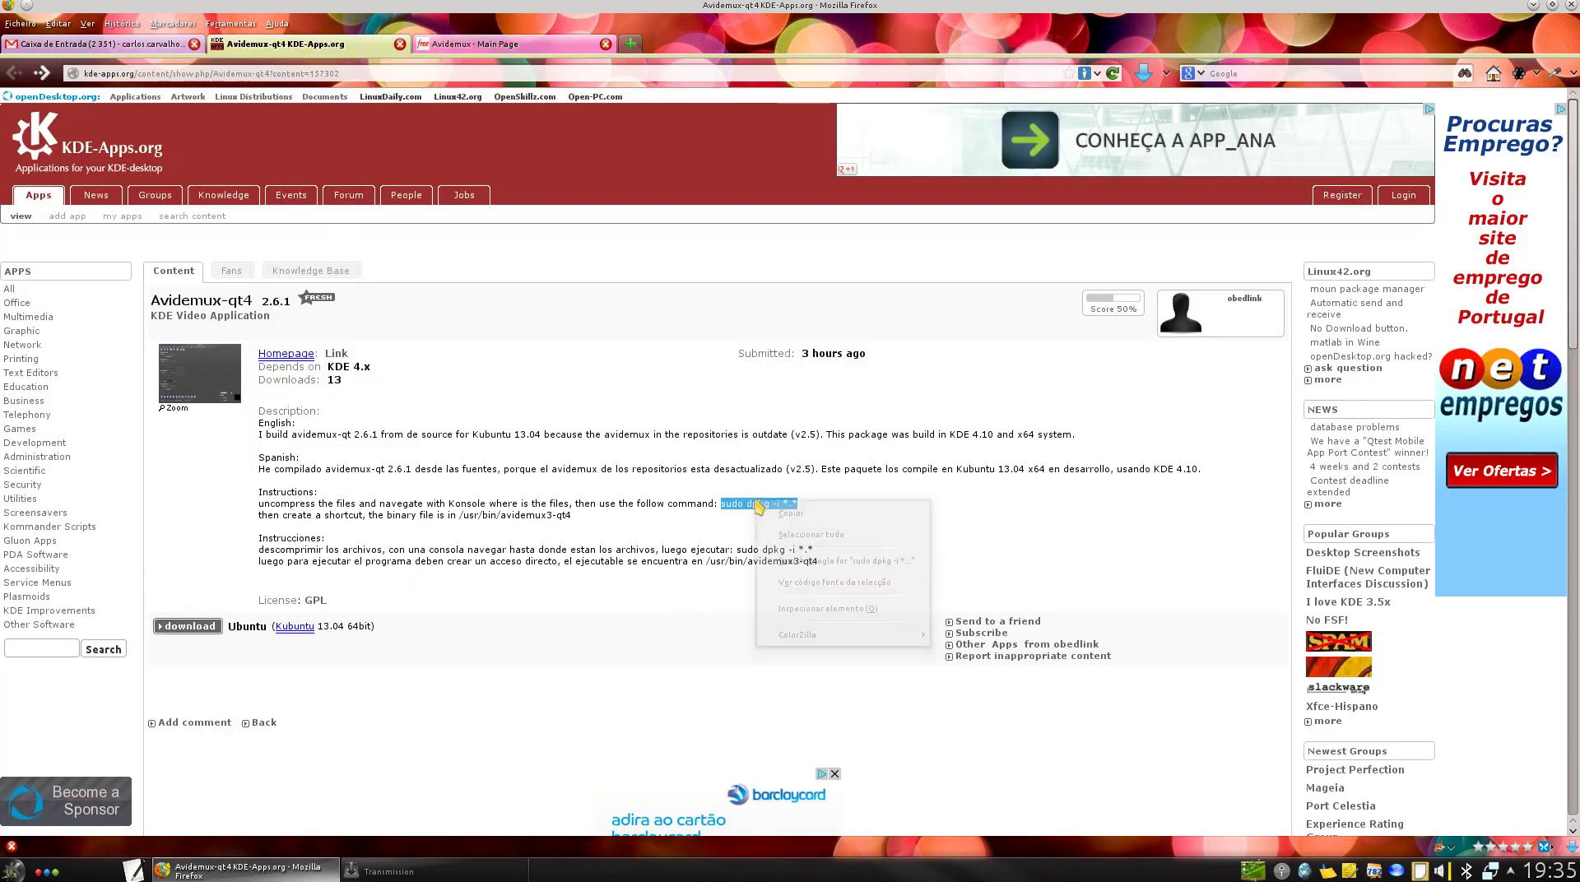
click(778, 515)
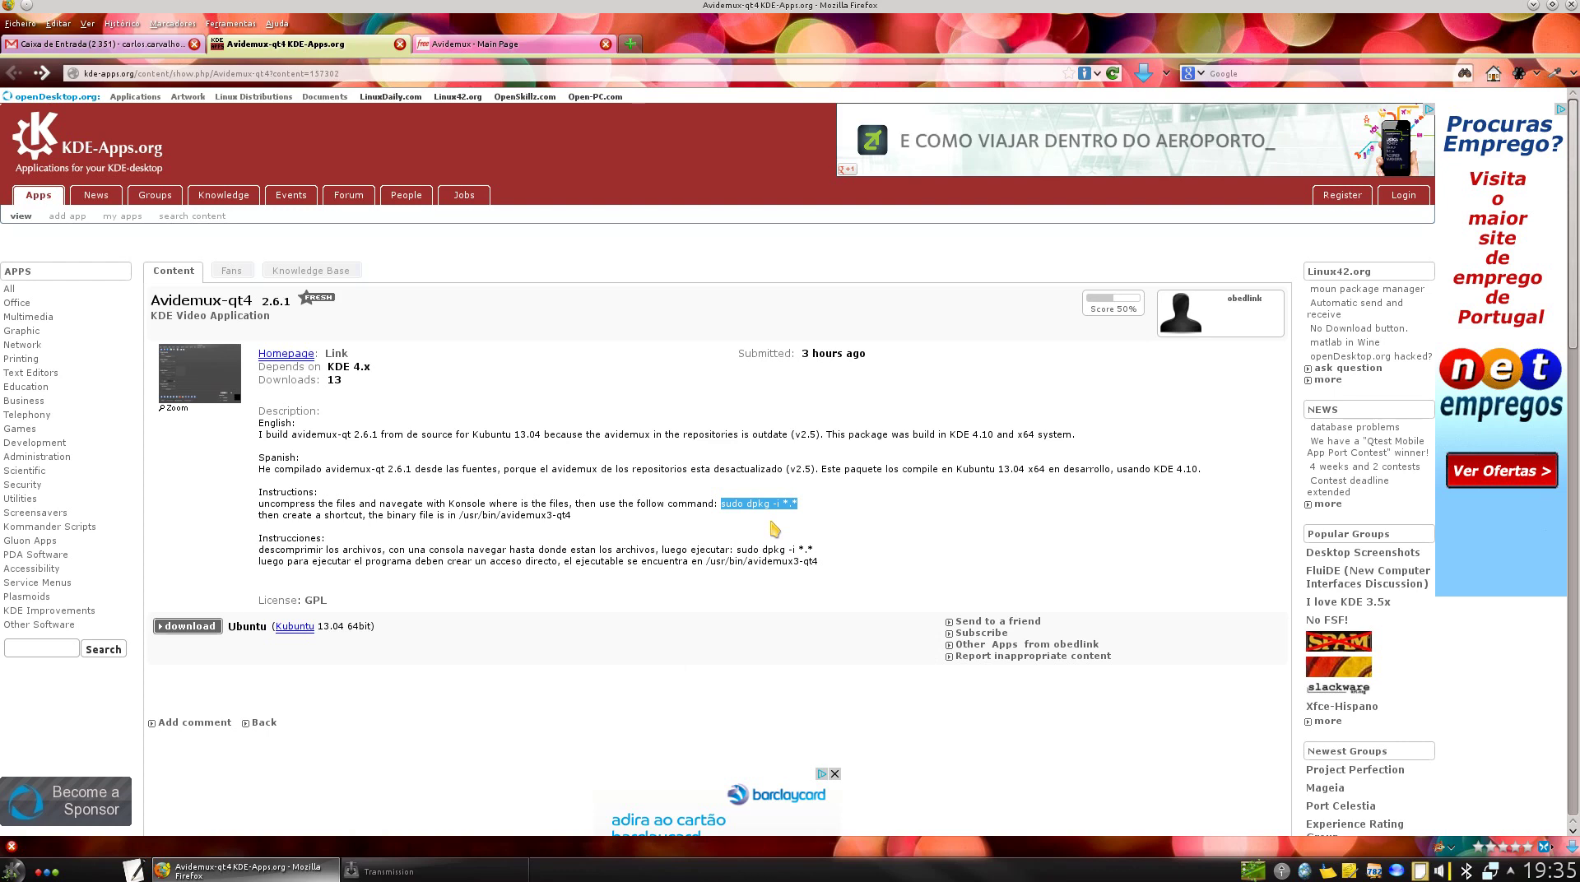
Switch to the Dolphin file manager, open the Transferências folder in the home folder and filter its contents by "avide".
click(1534, 5)
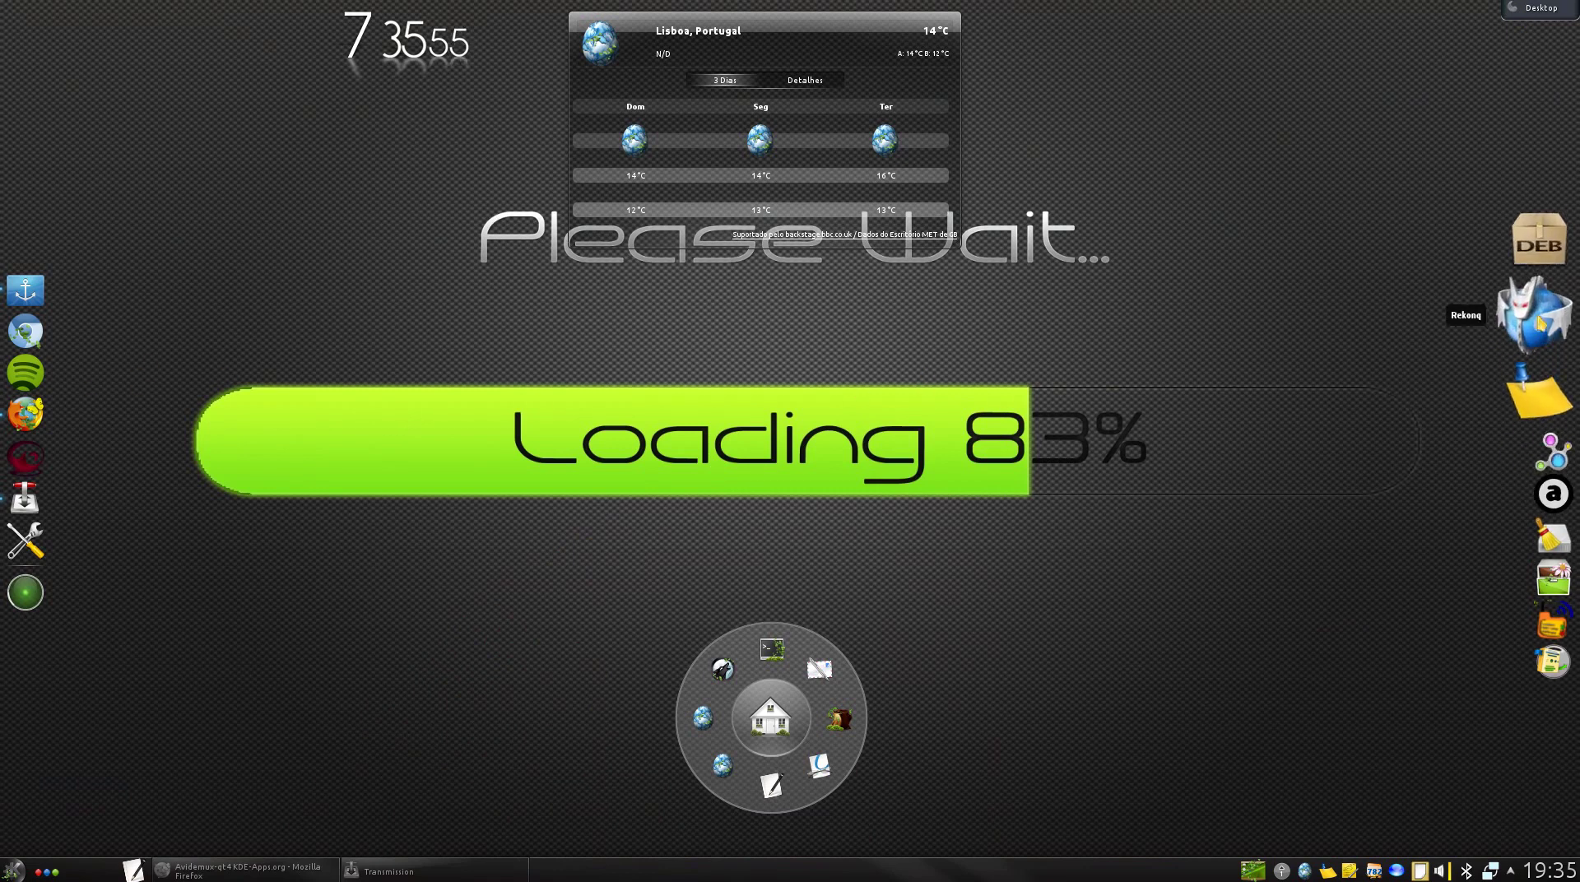
click(1535, 531)
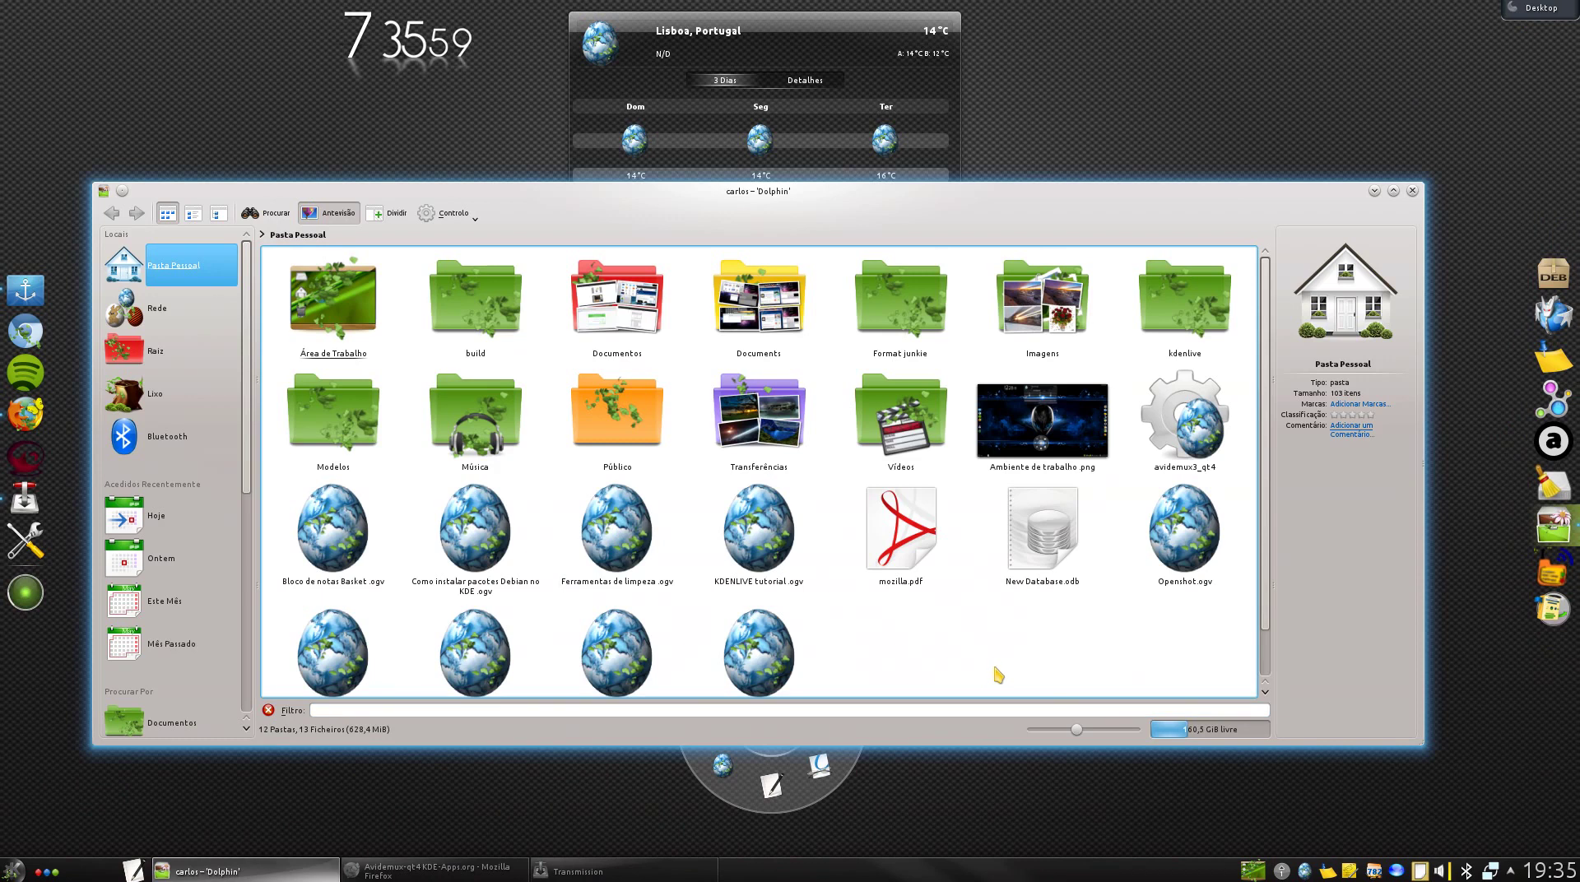
click(420, 712)
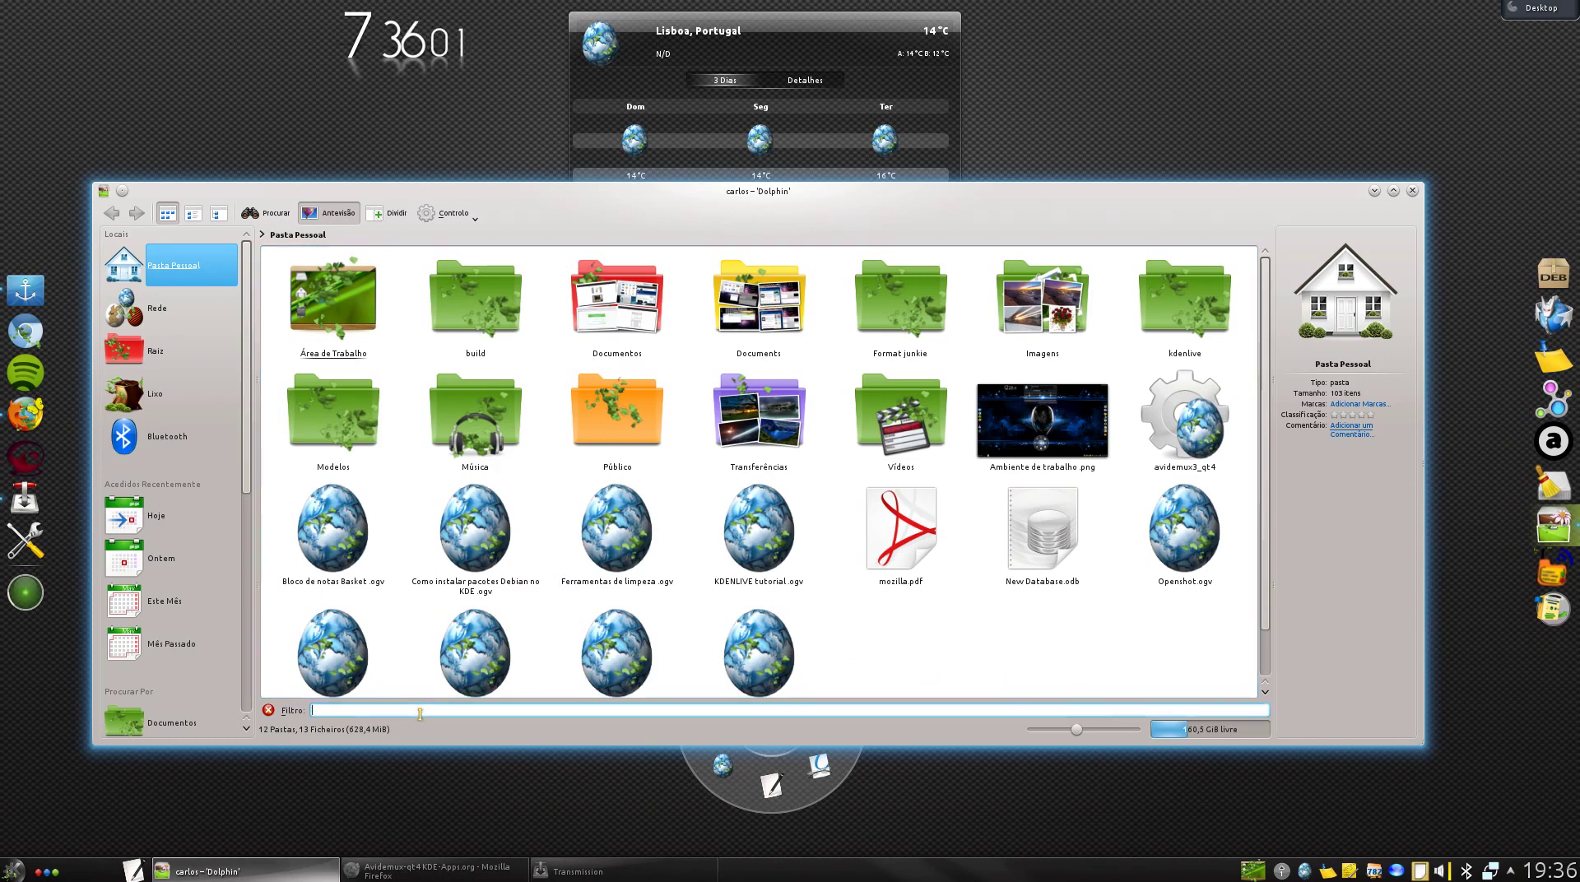
text(tra)
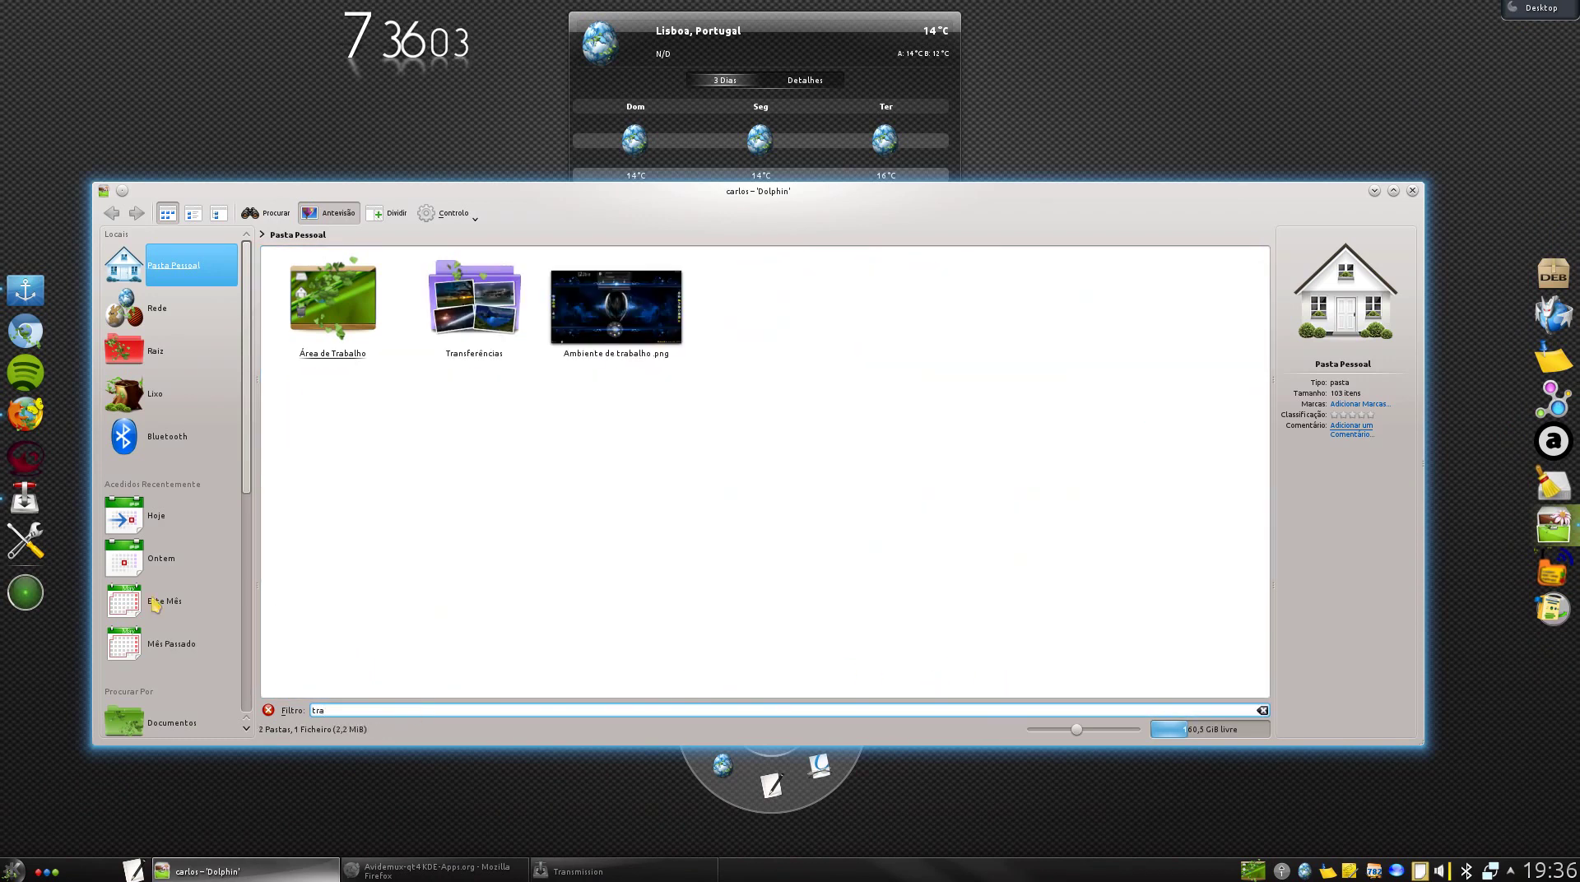
click(474, 305)
text(avide)
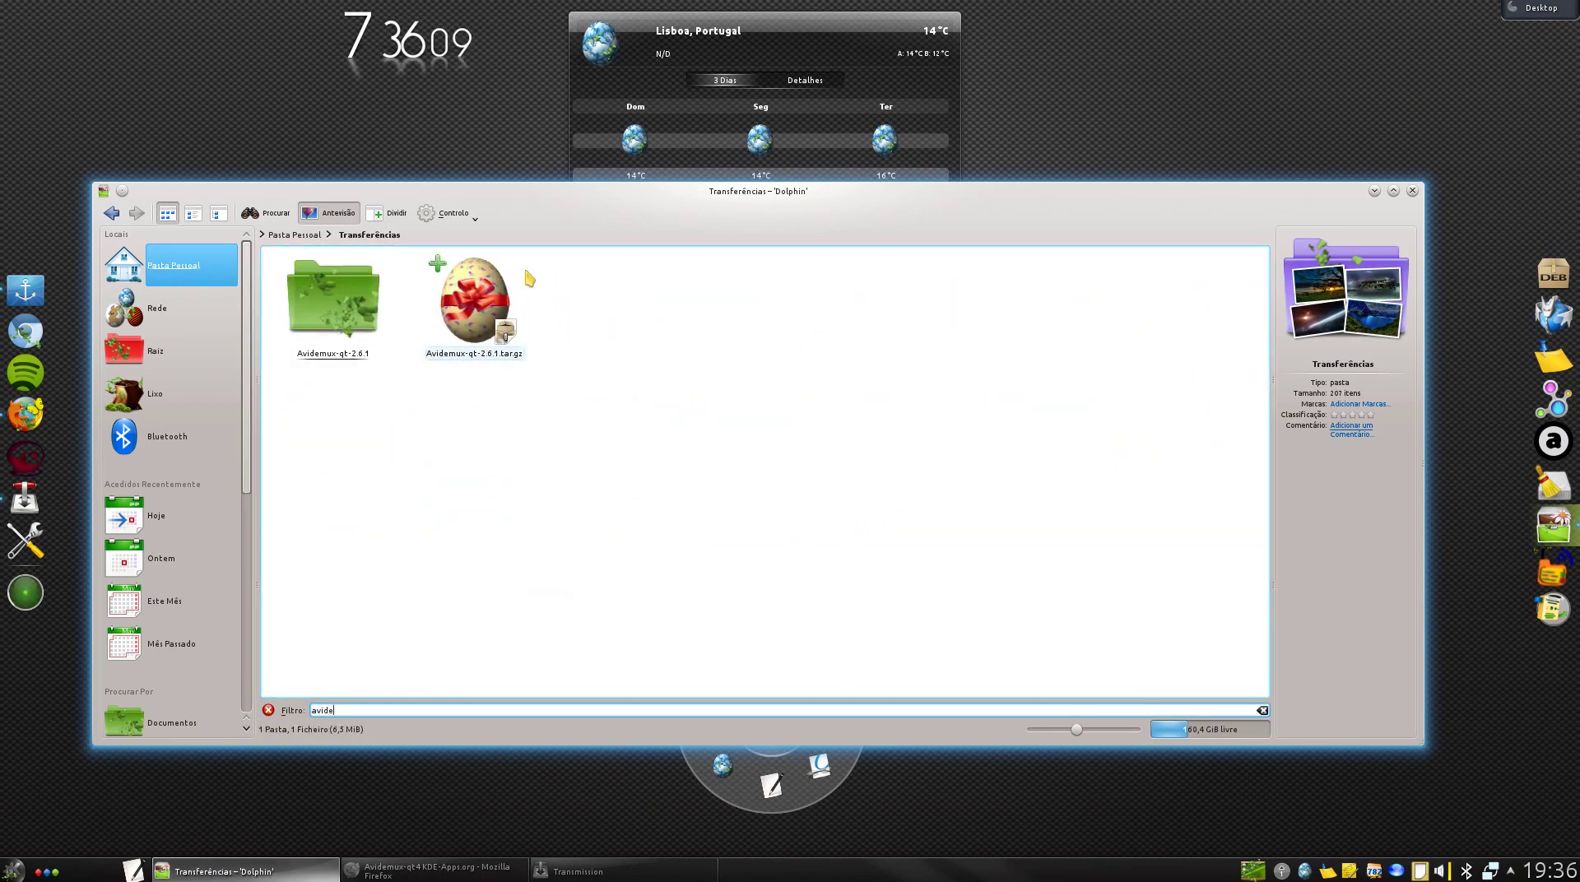
drag(474, 264, 449, 284)
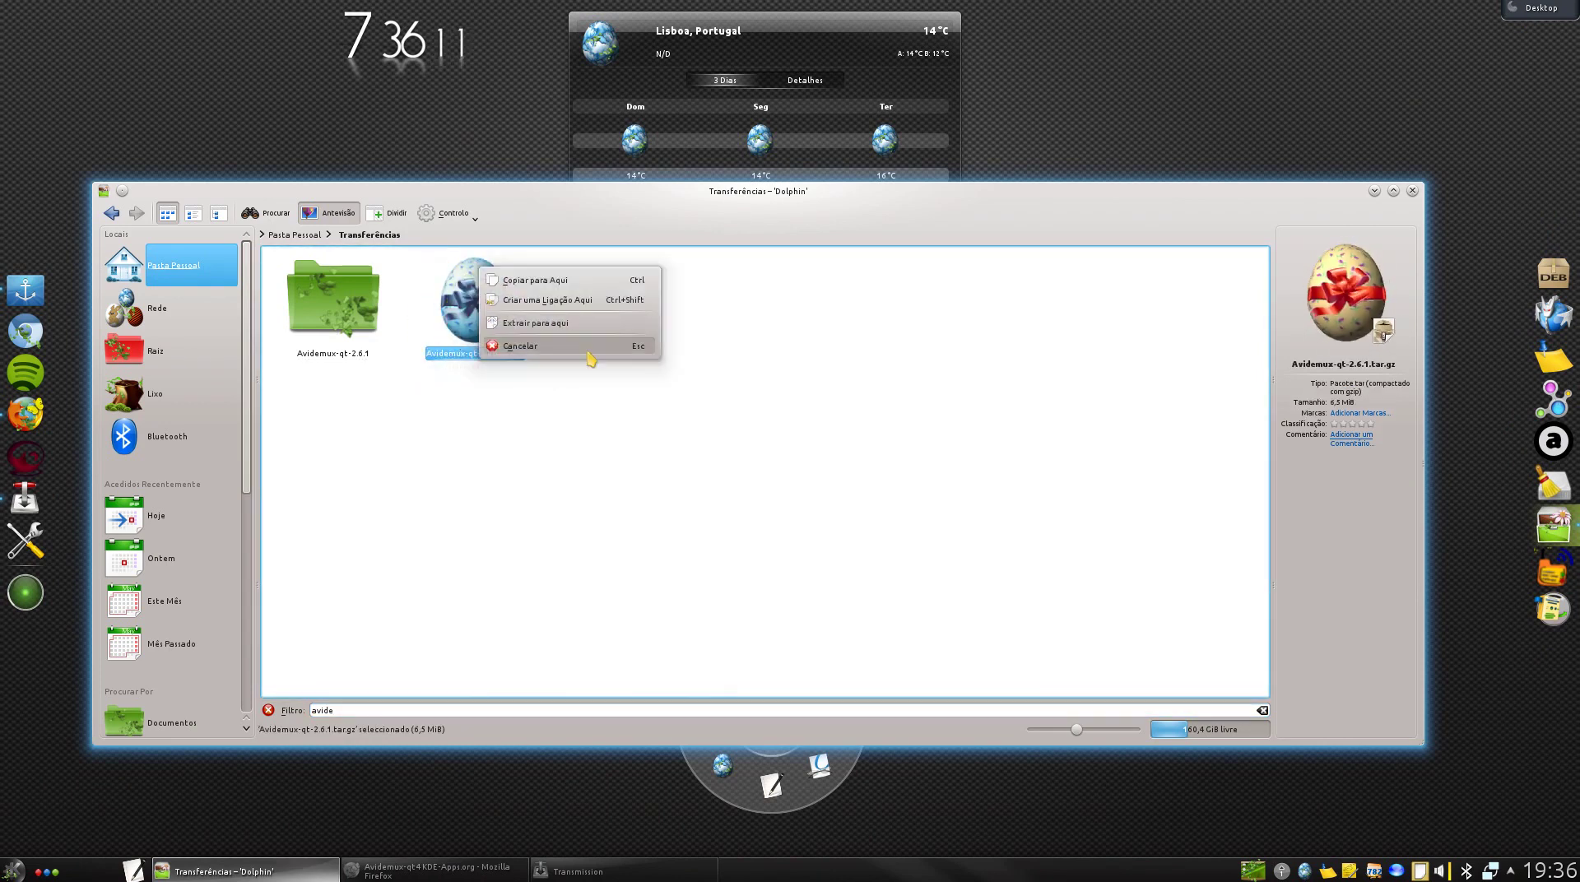
key(Escape)
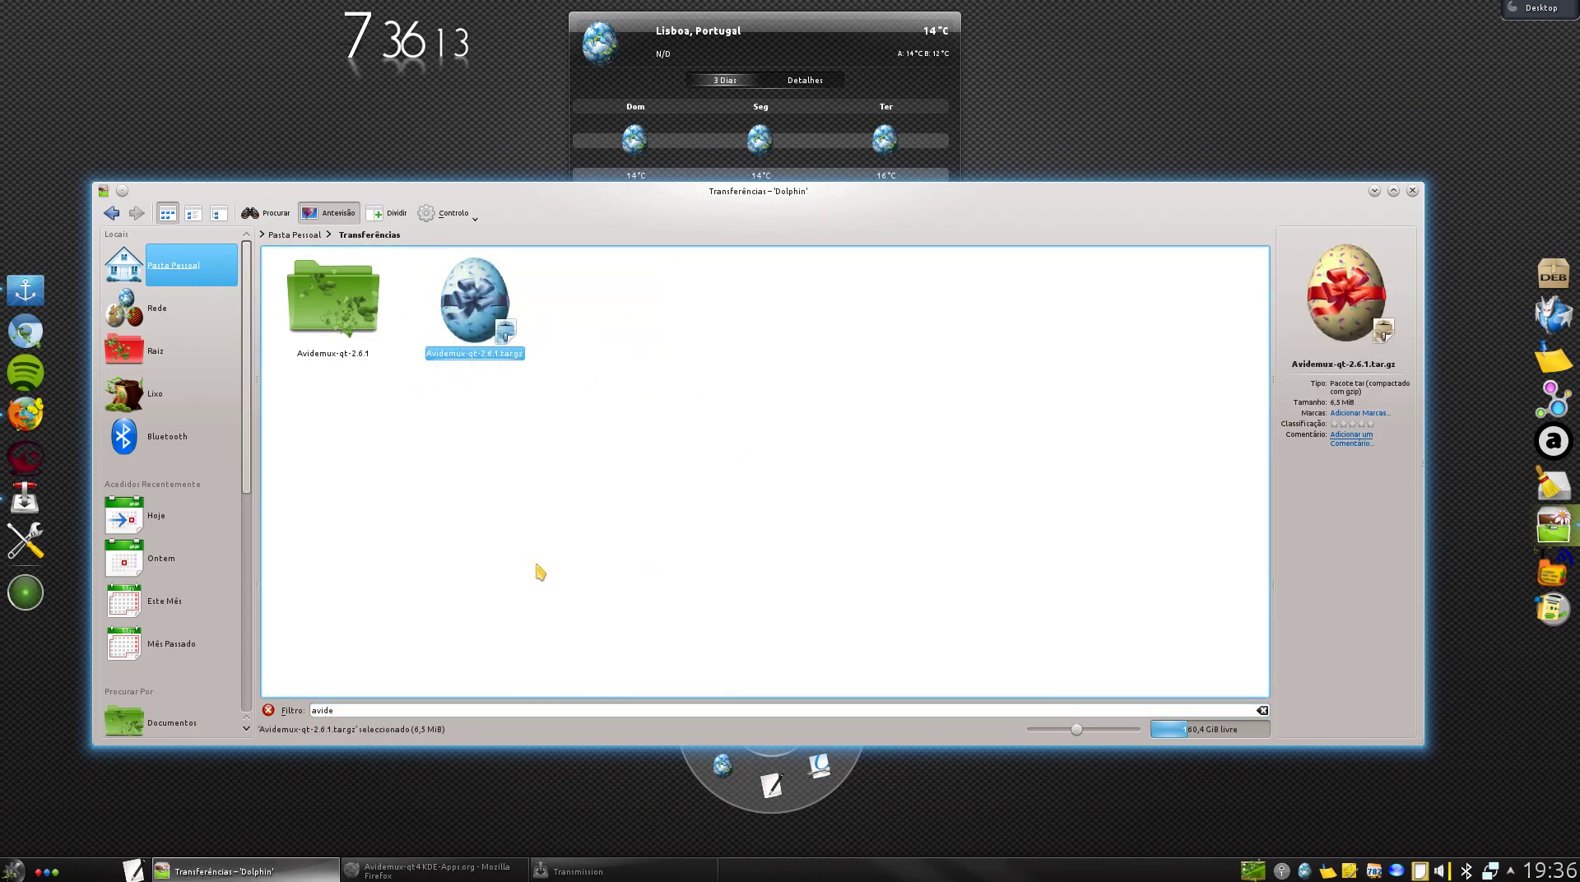
click(466, 403)
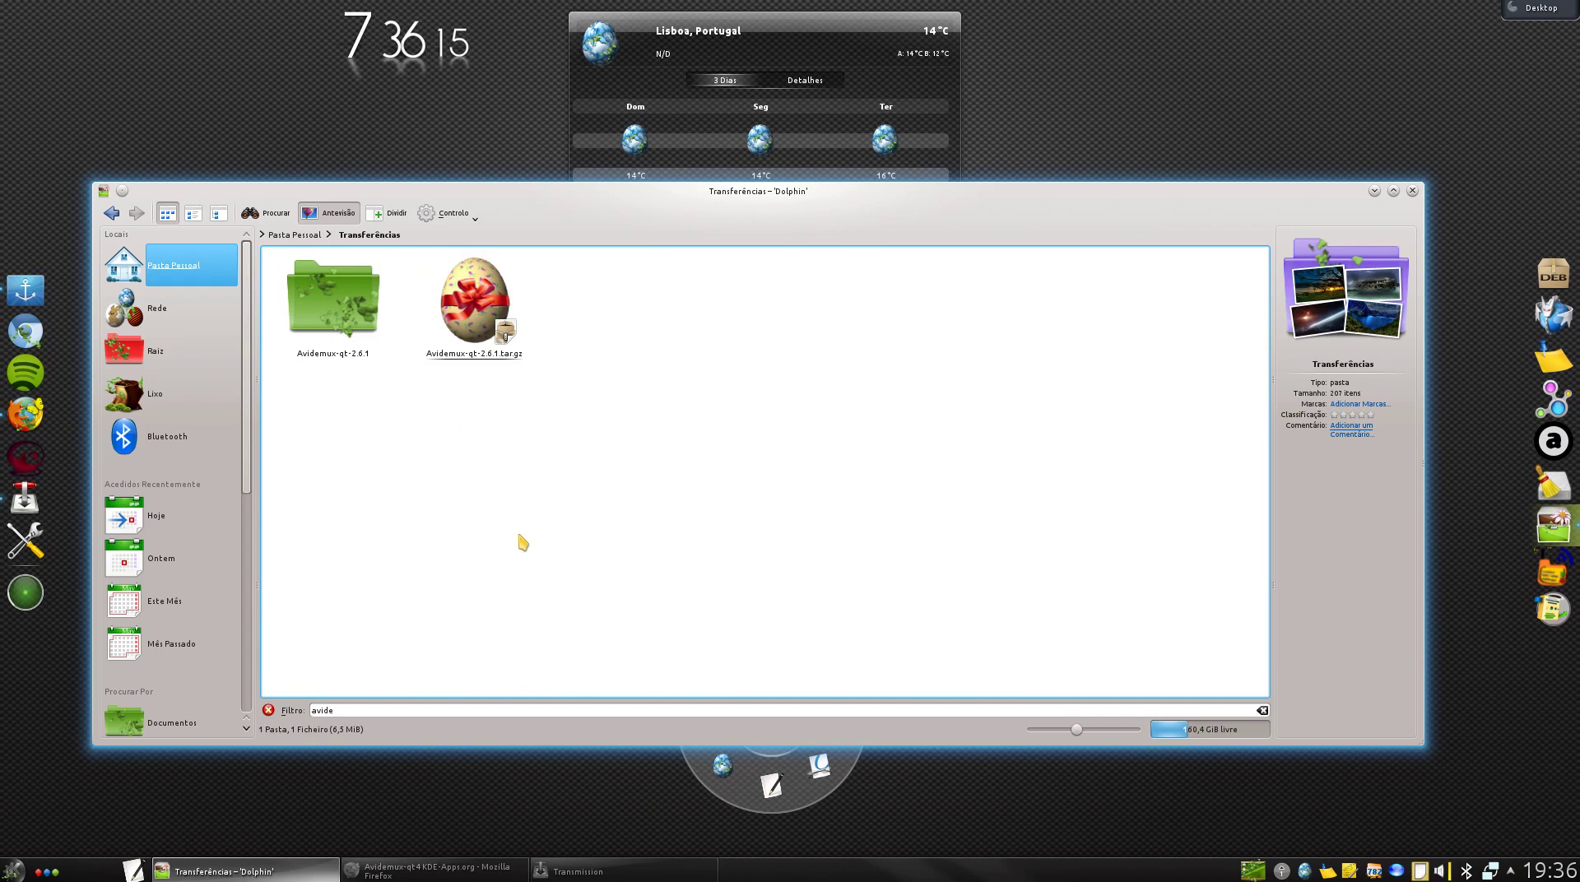
Look at the extraction options available for the Avidemux-qt-2.6.1.tar.gz archive.
right_click(462, 306)
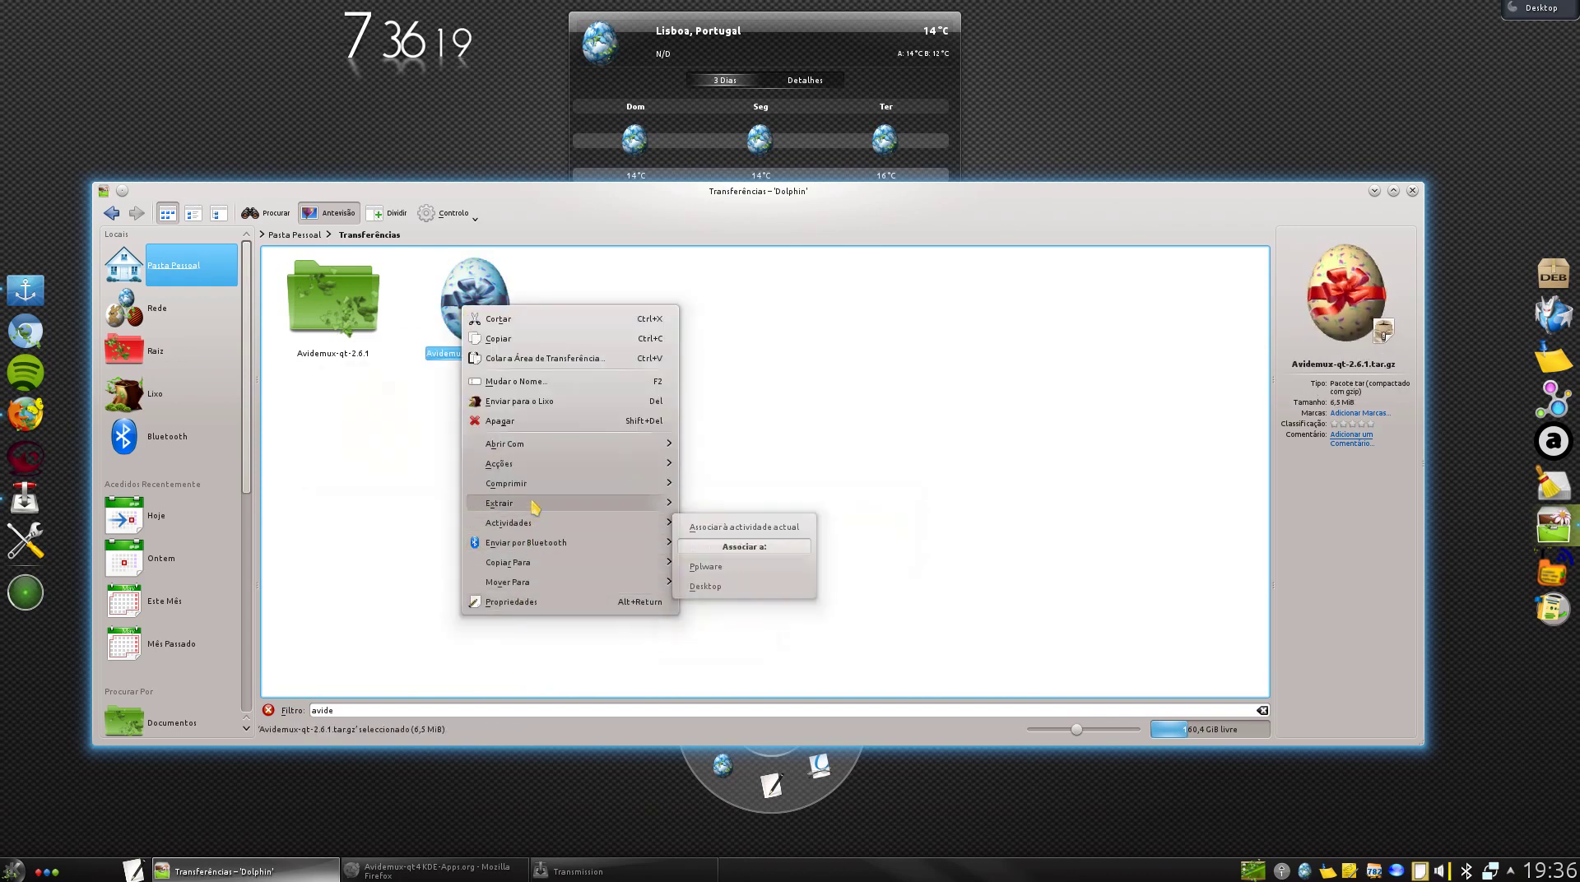
mouse_move(628, 503)
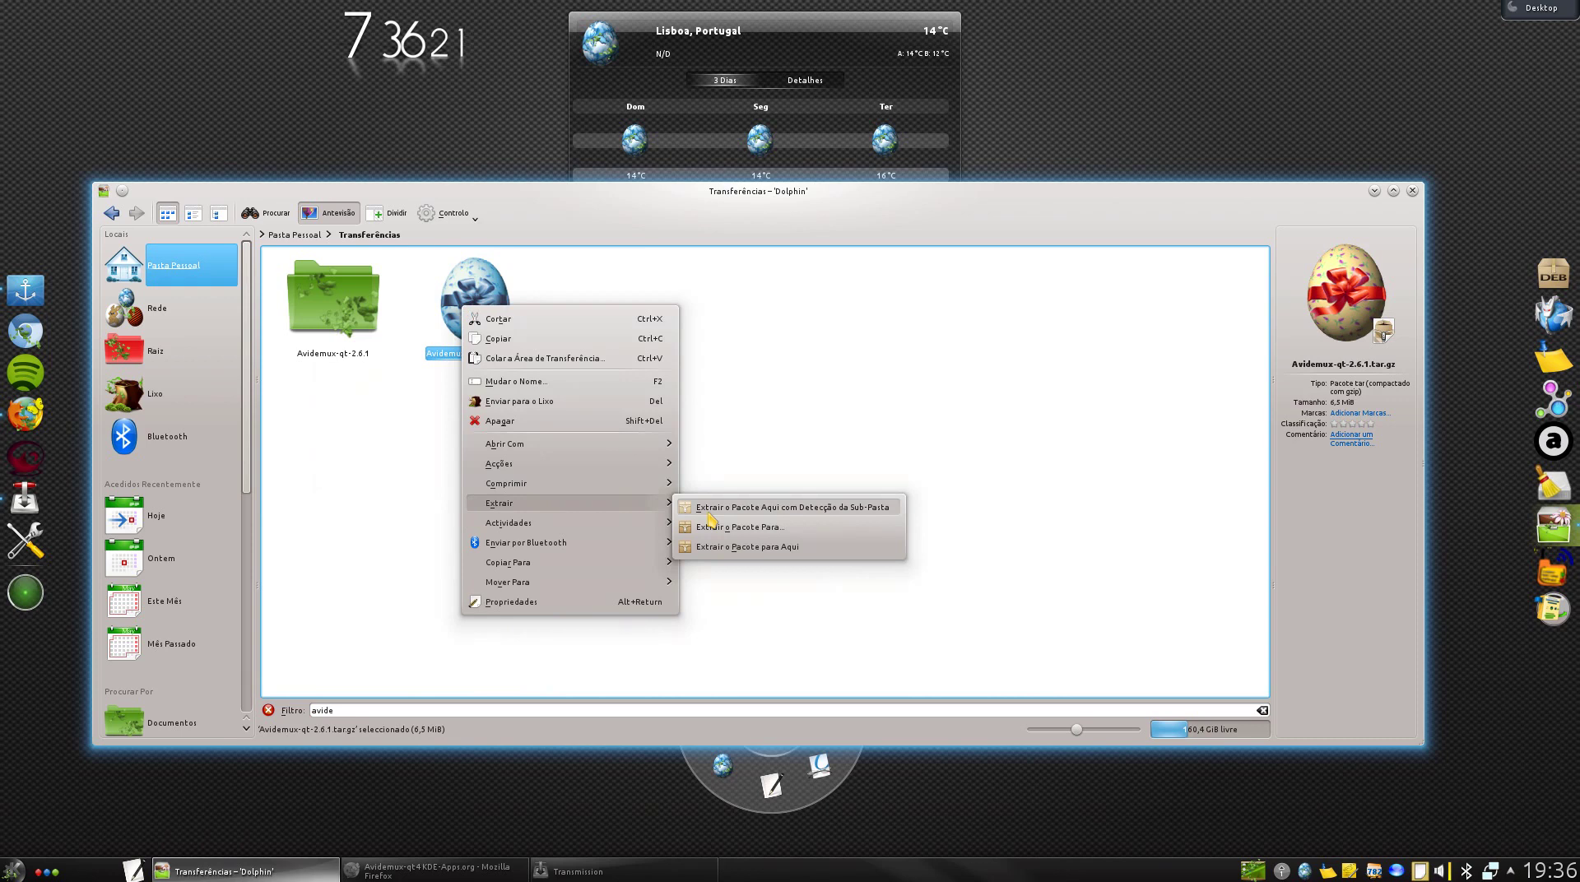
key(Escape)
View the packages inside the Avidemux-qt-2.6.1 folder, return to Transferências and filter it by "avidemux".
click(333, 301)
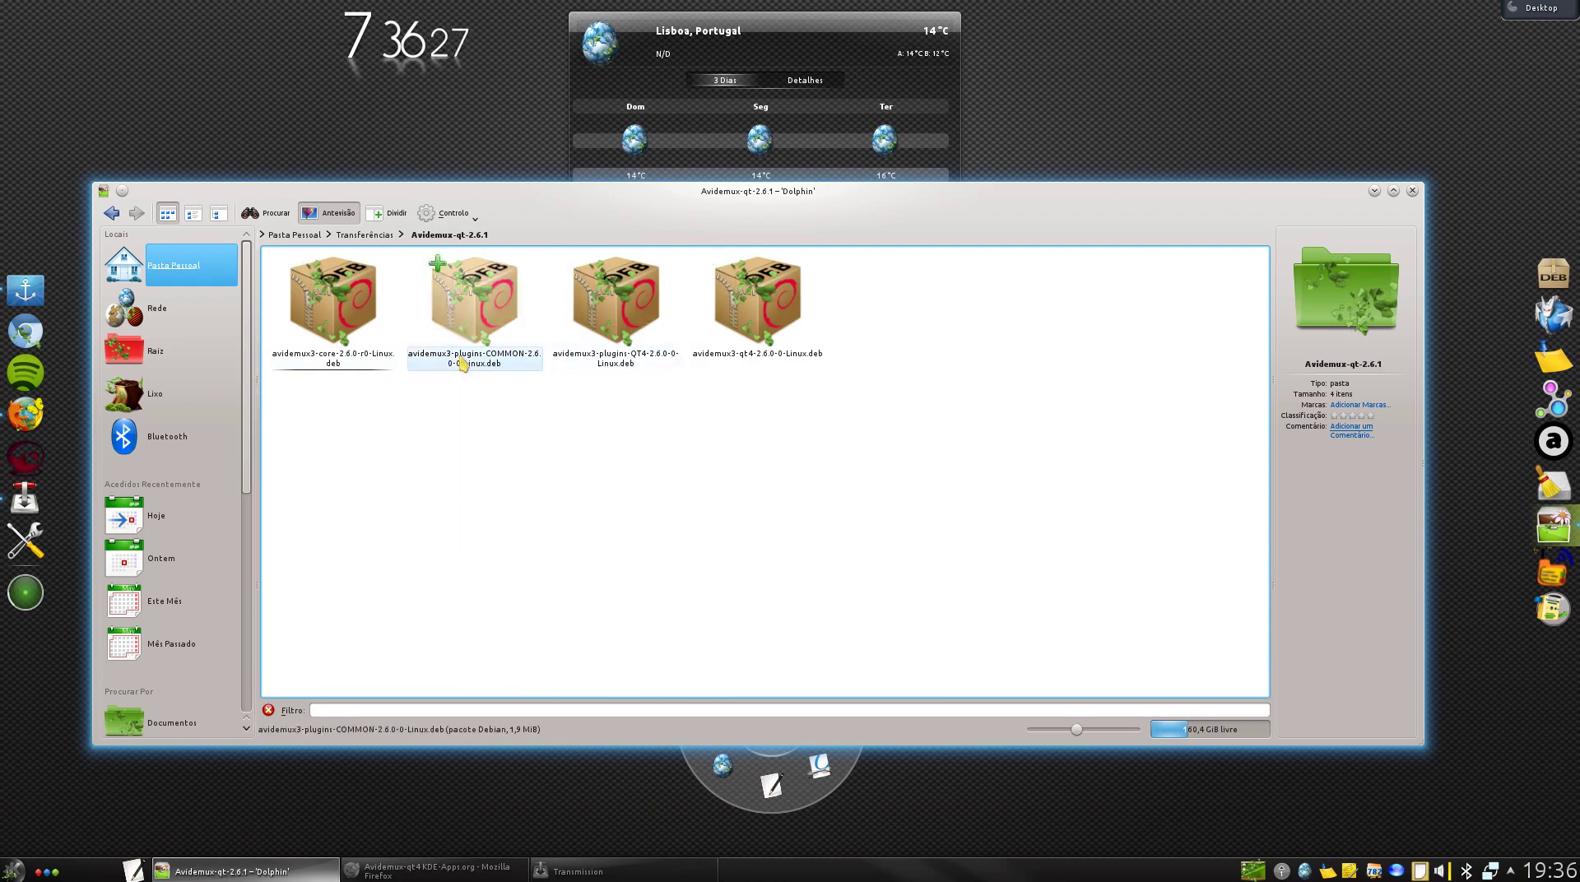
click(111, 214)
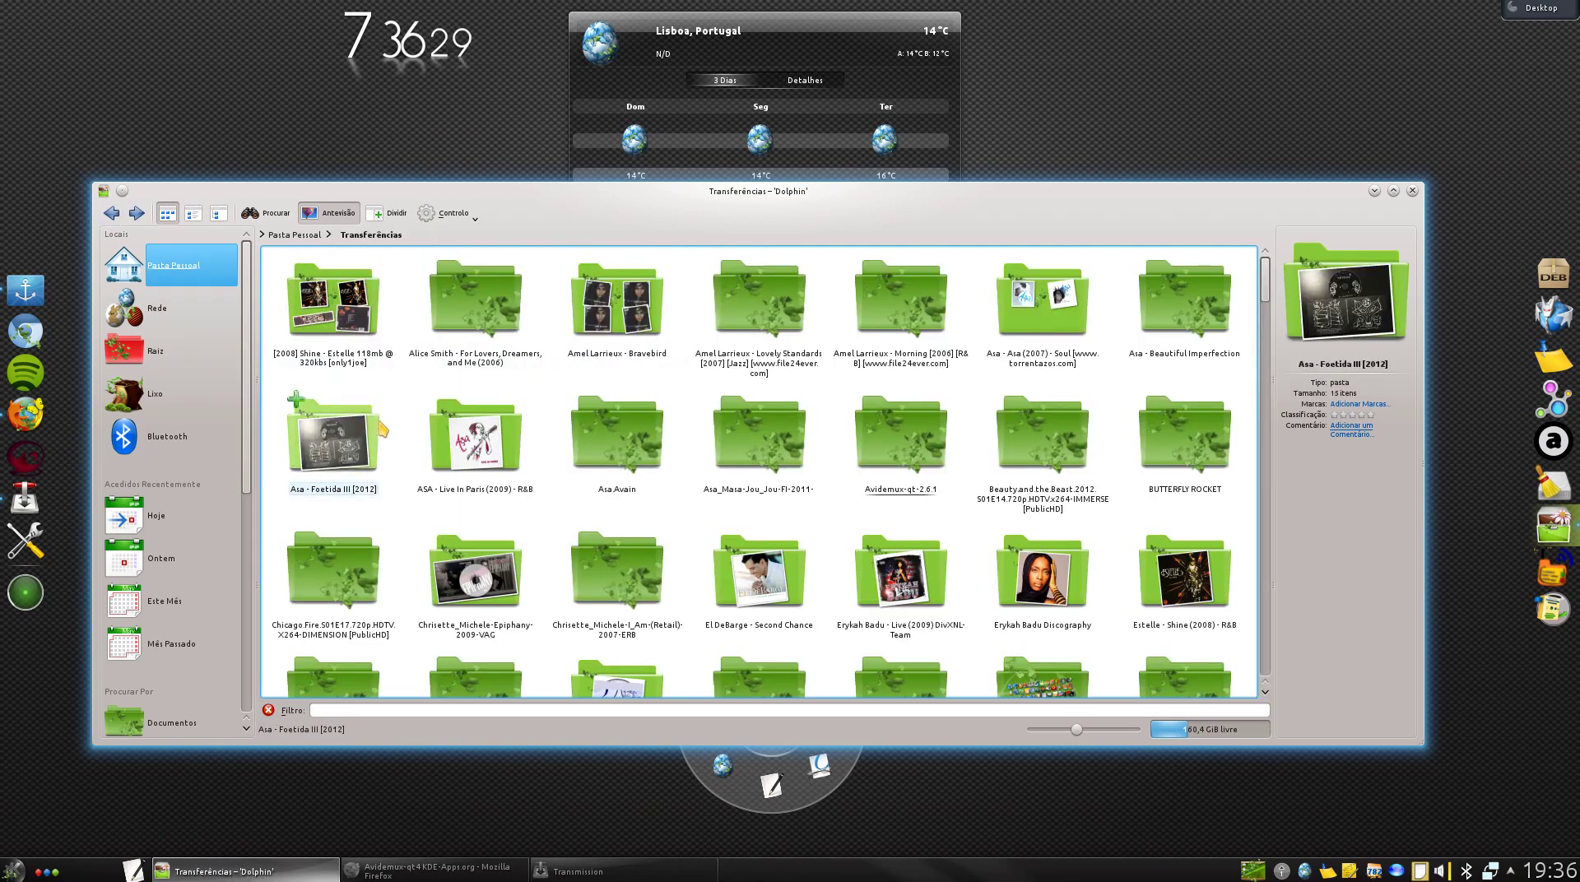
click(348, 709)
text(avidemux)
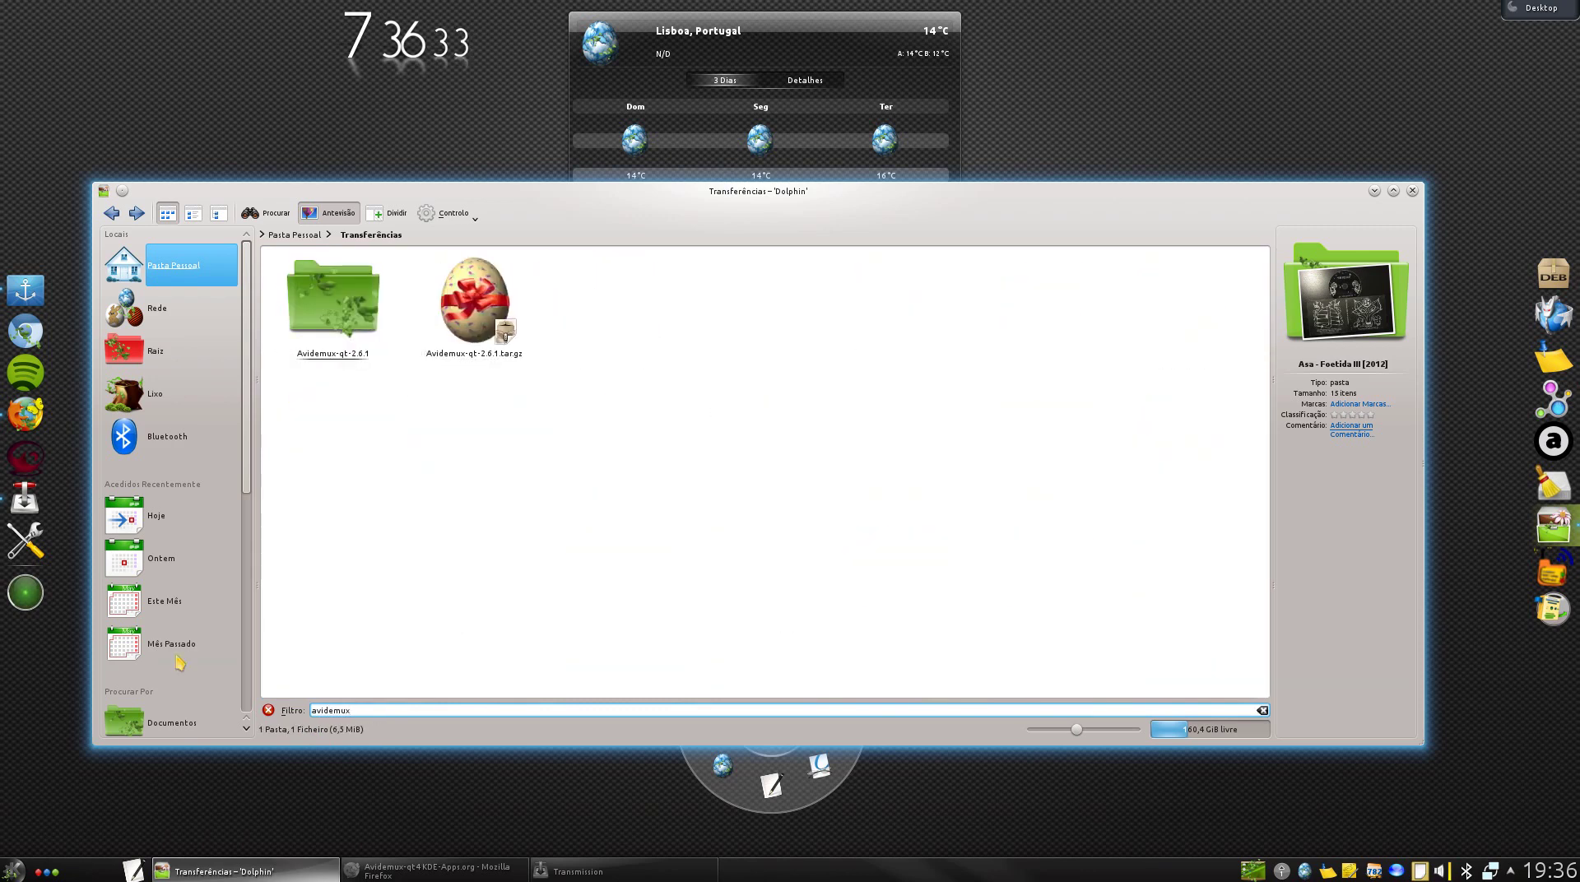
Open a terminal in the Avidemux-qt-2.6.1 folder.
right_click(338, 311)
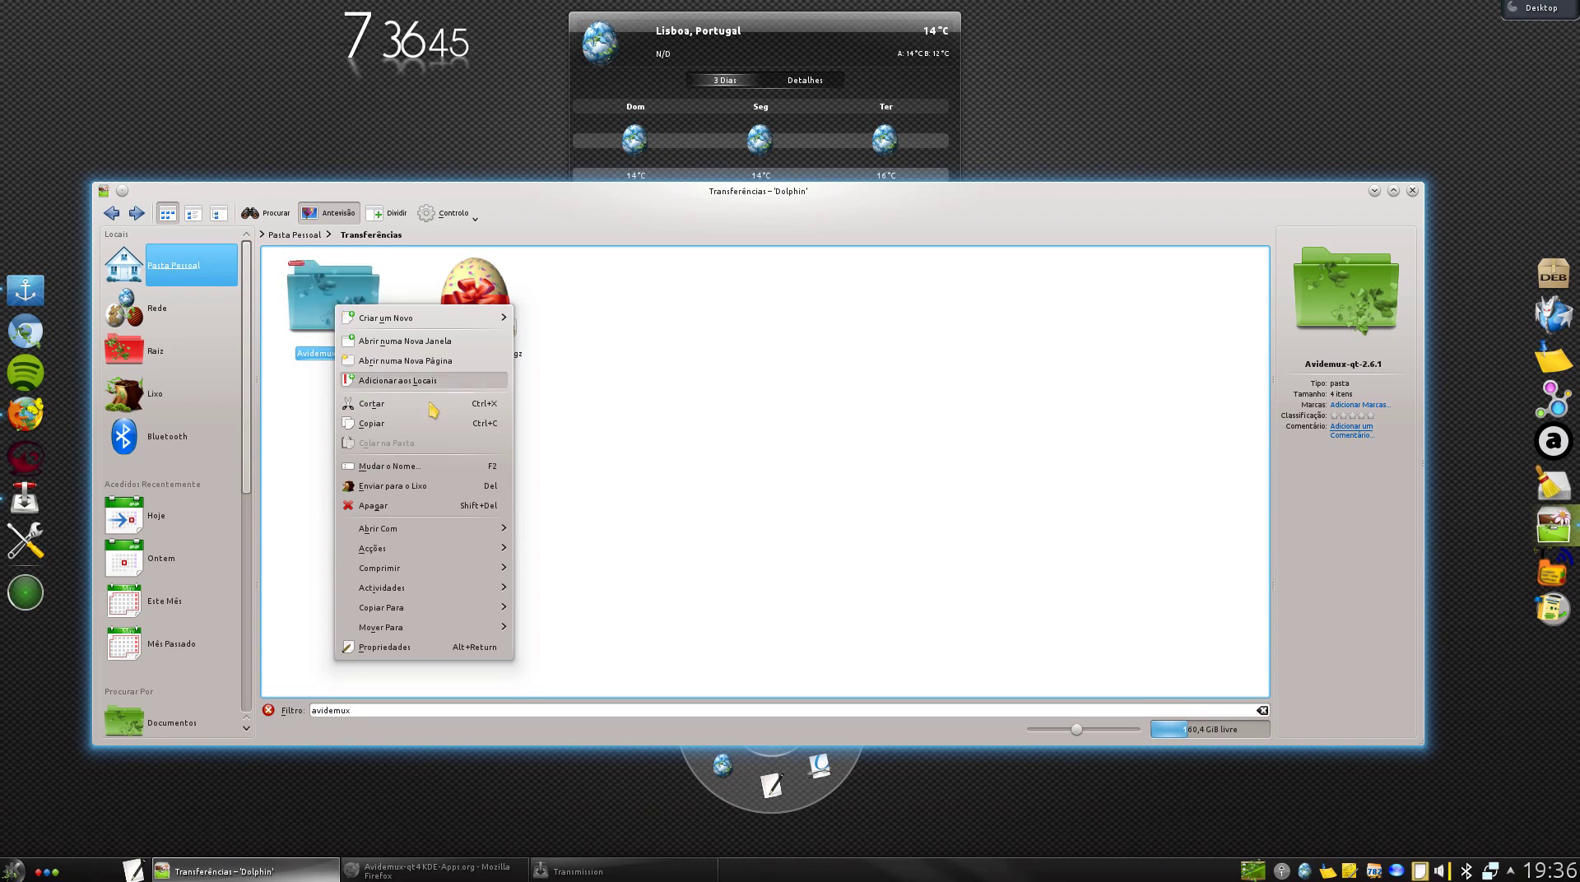
mouse_move(471, 529)
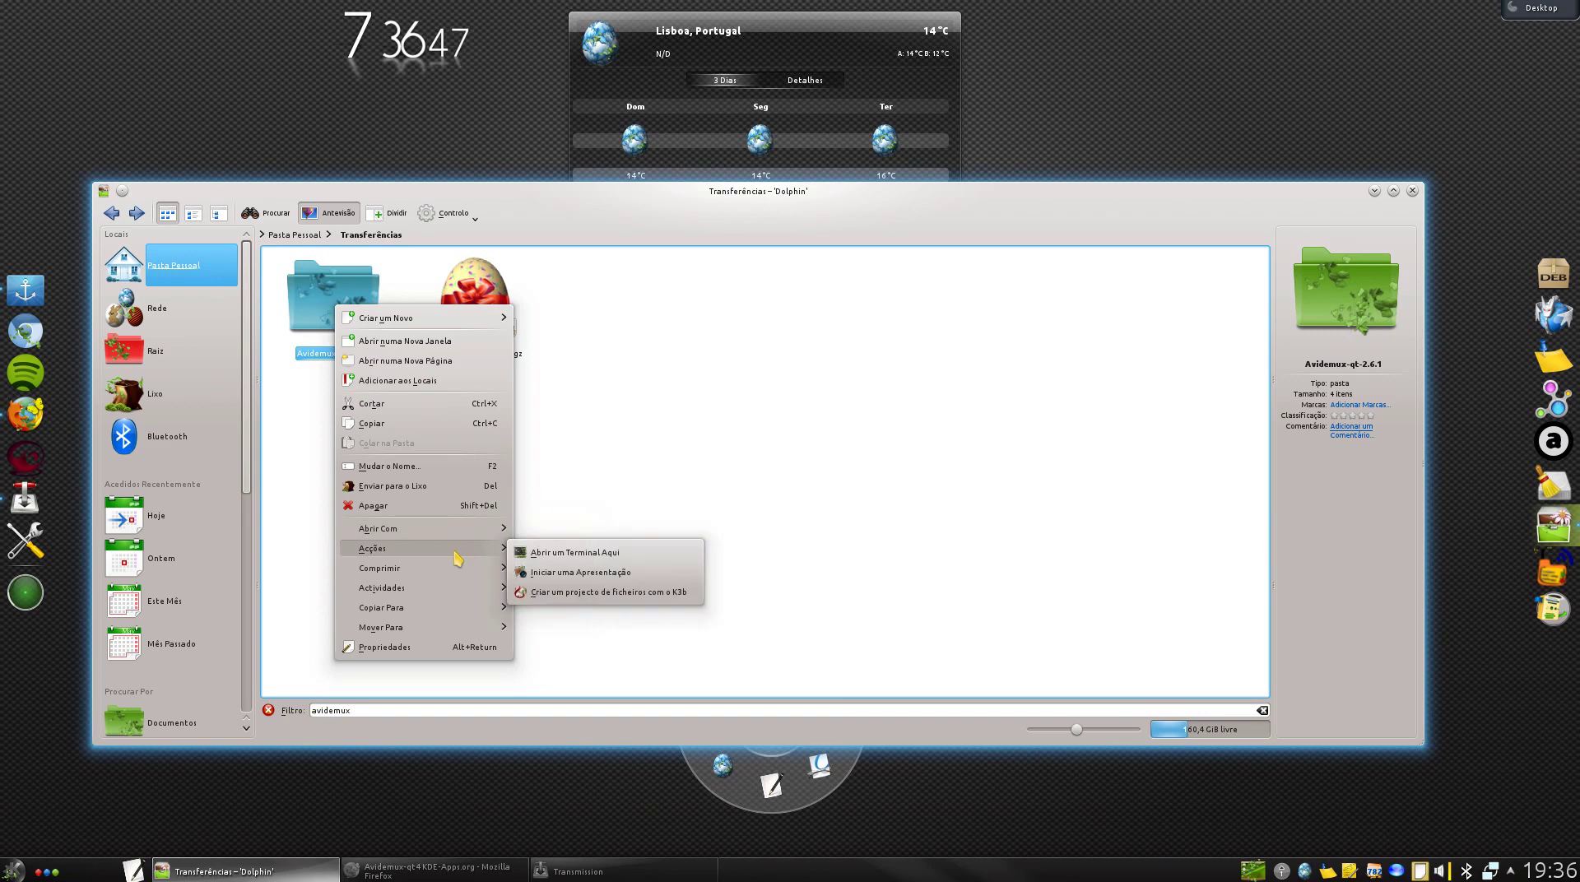
click(527, 553)
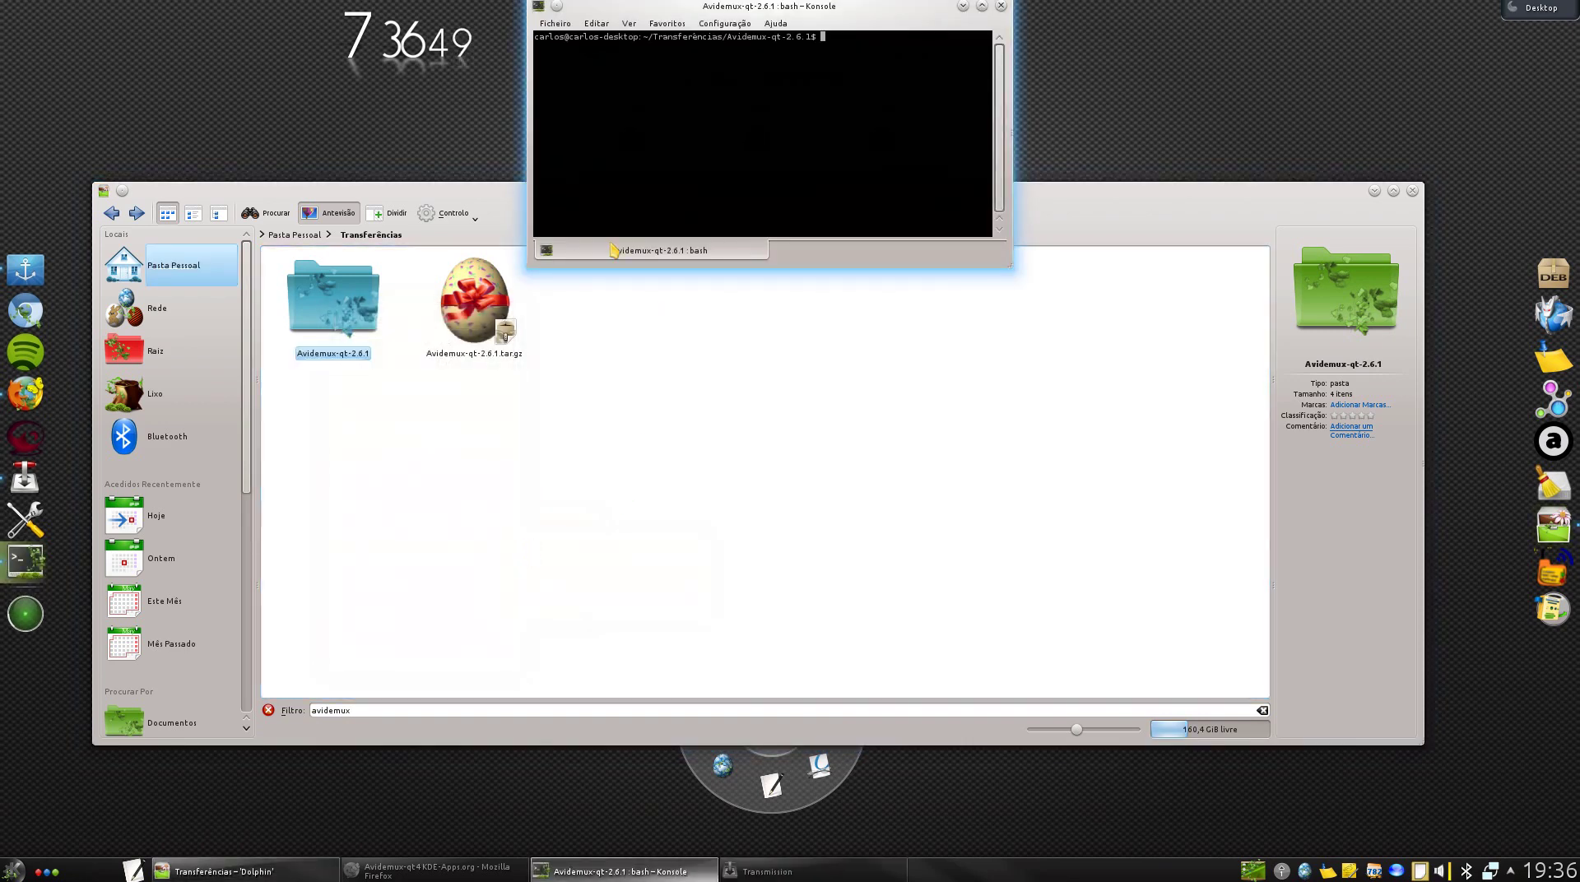
mouse_move(375, 263)
Install the packages by running the copied "sudo dpkg -i *.*" command with the sudo password, and close the terminal.
right_click(830, 36)
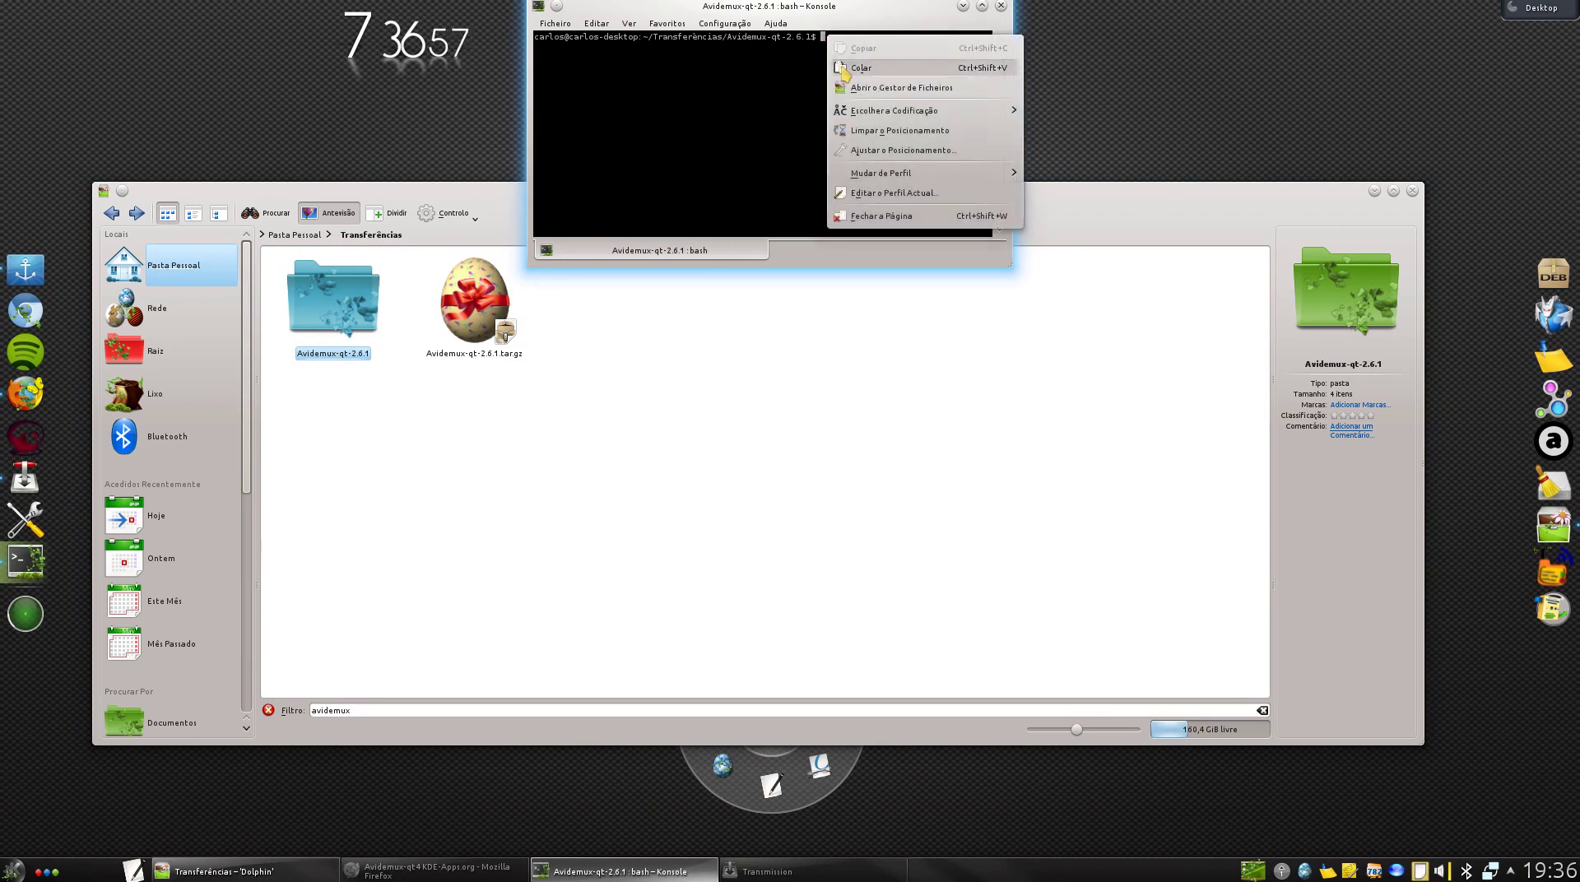
click(841, 65)
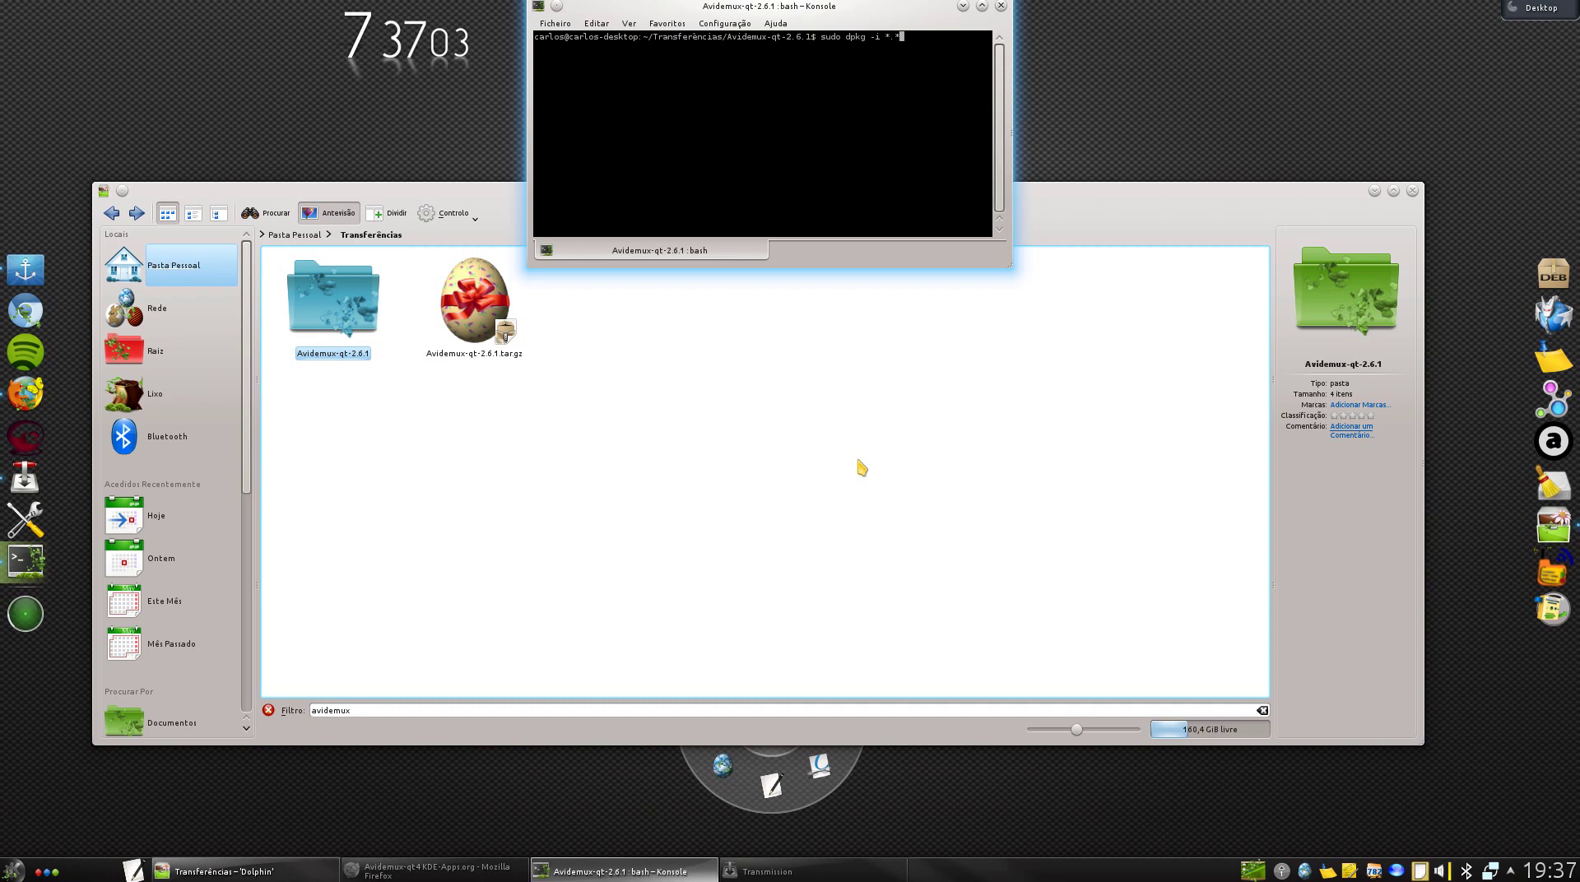
key(Return)
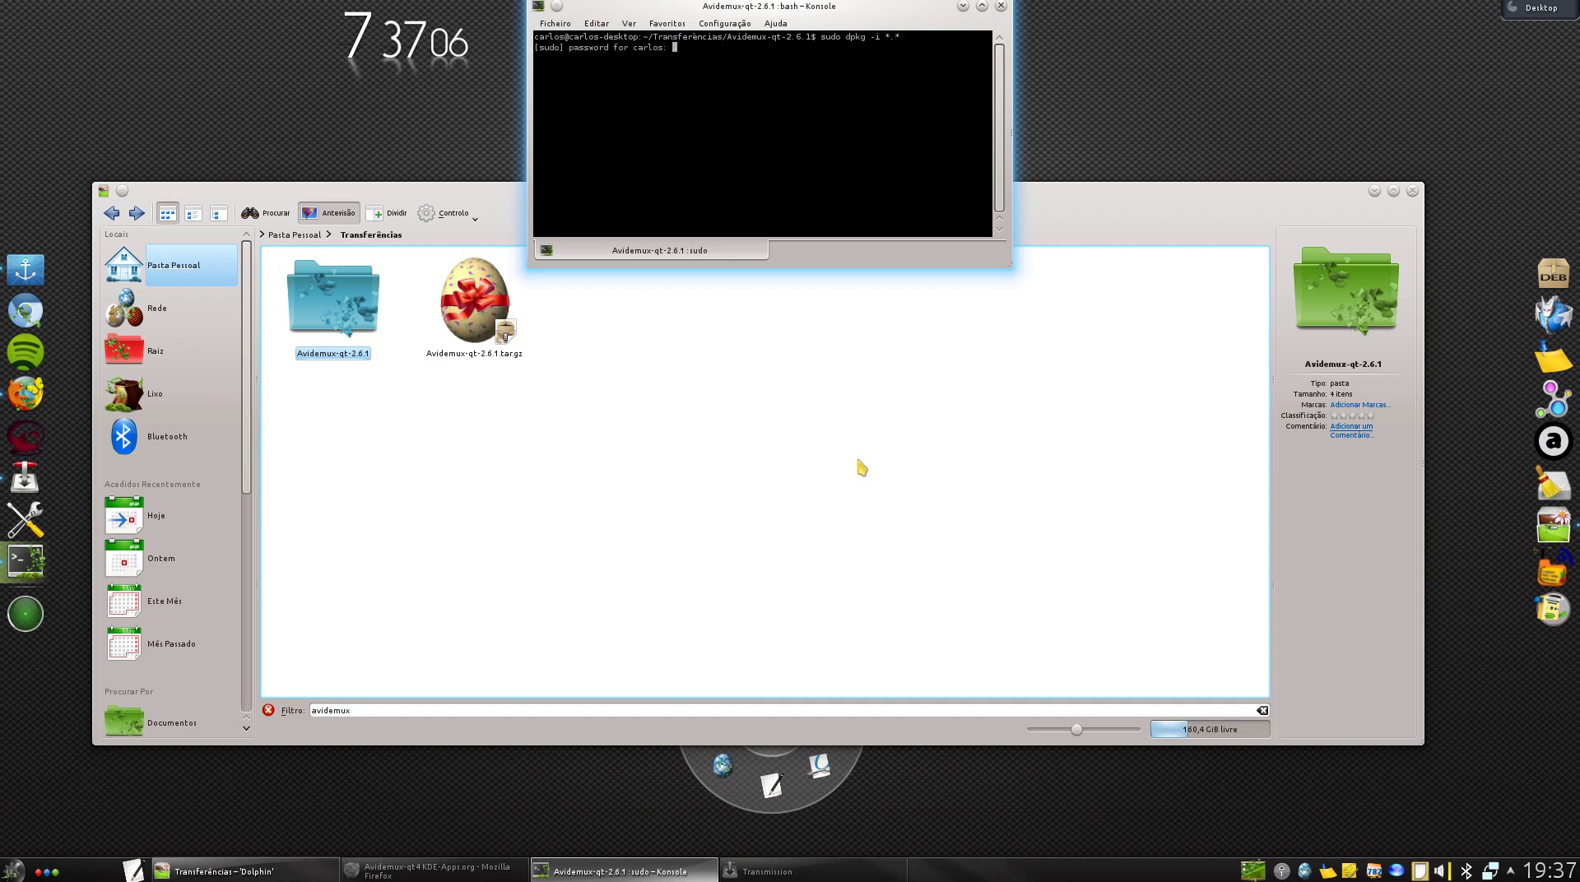
key(Return)
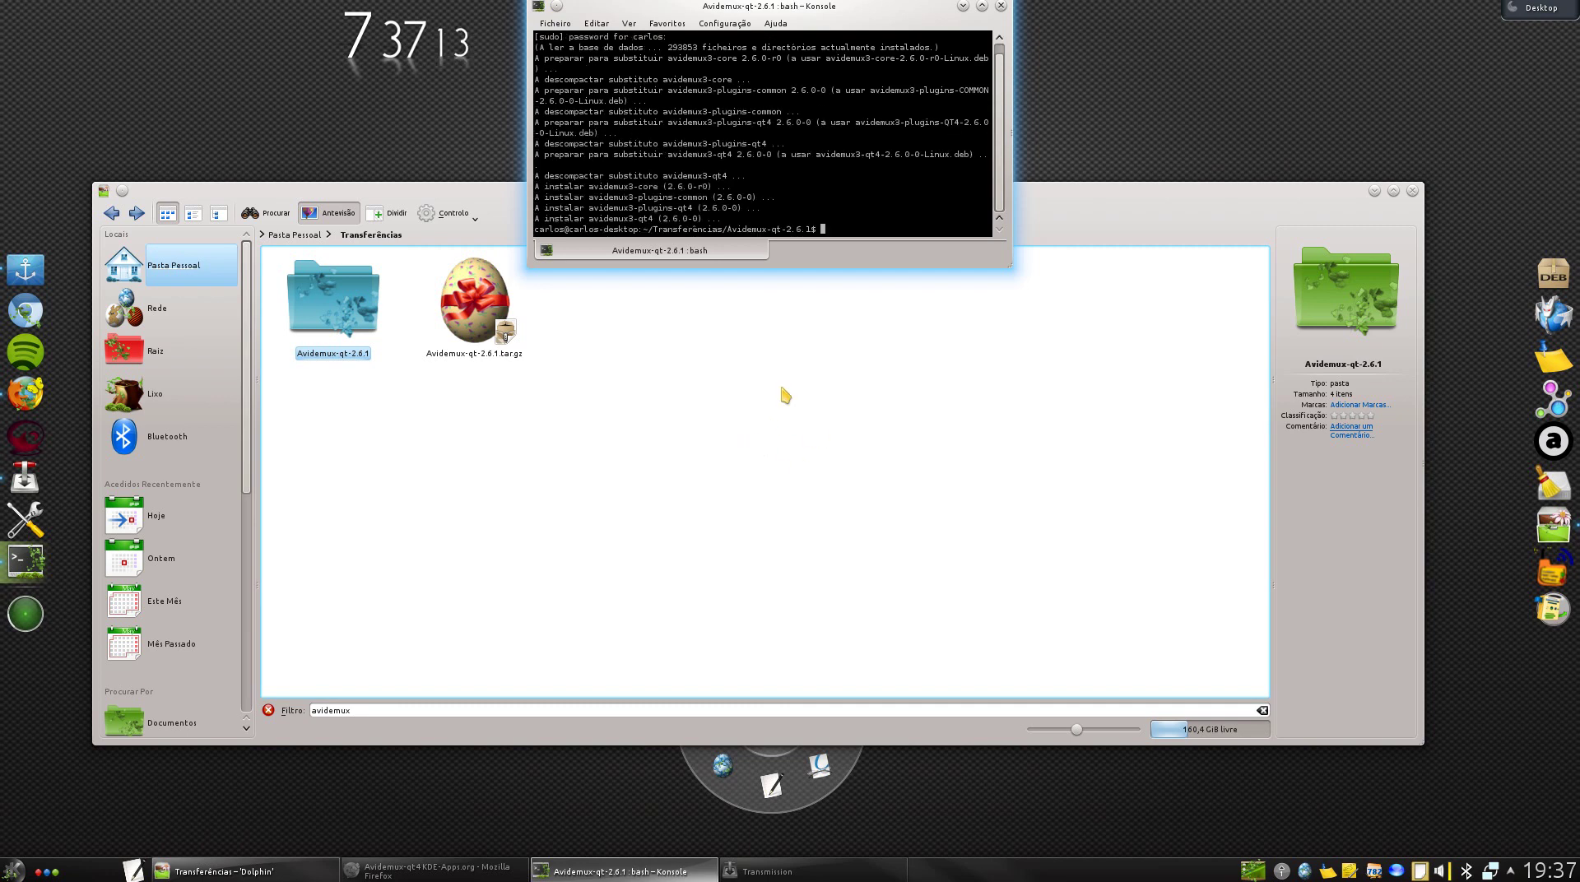
click(1001, 7)
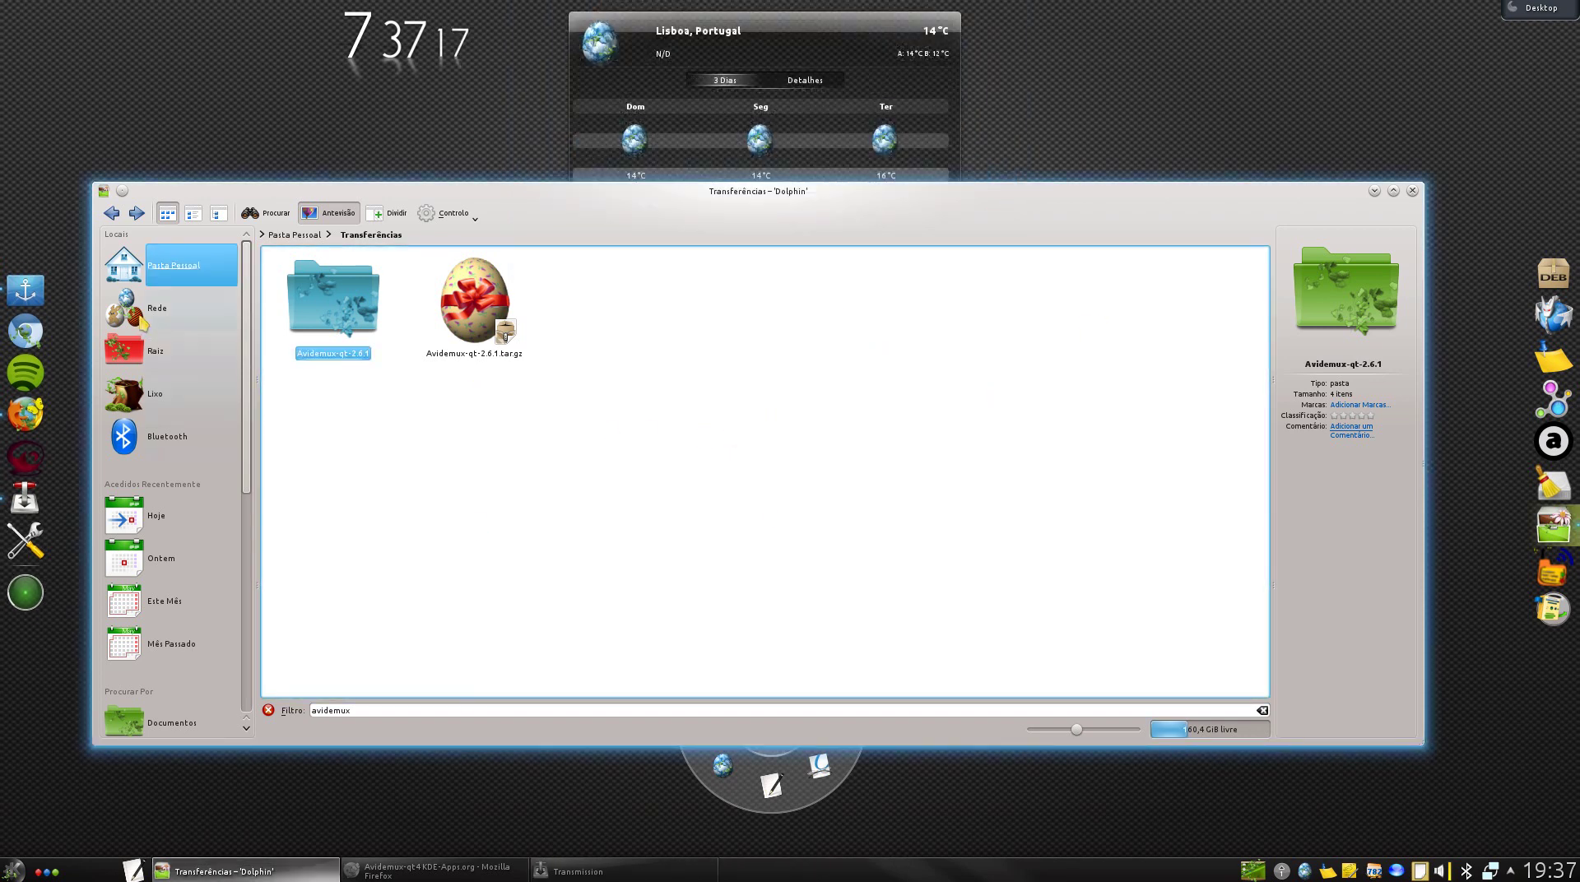
Maximize the file manager and open the /usr/bin folder from the file system root (Raiz).
click(176, 352)
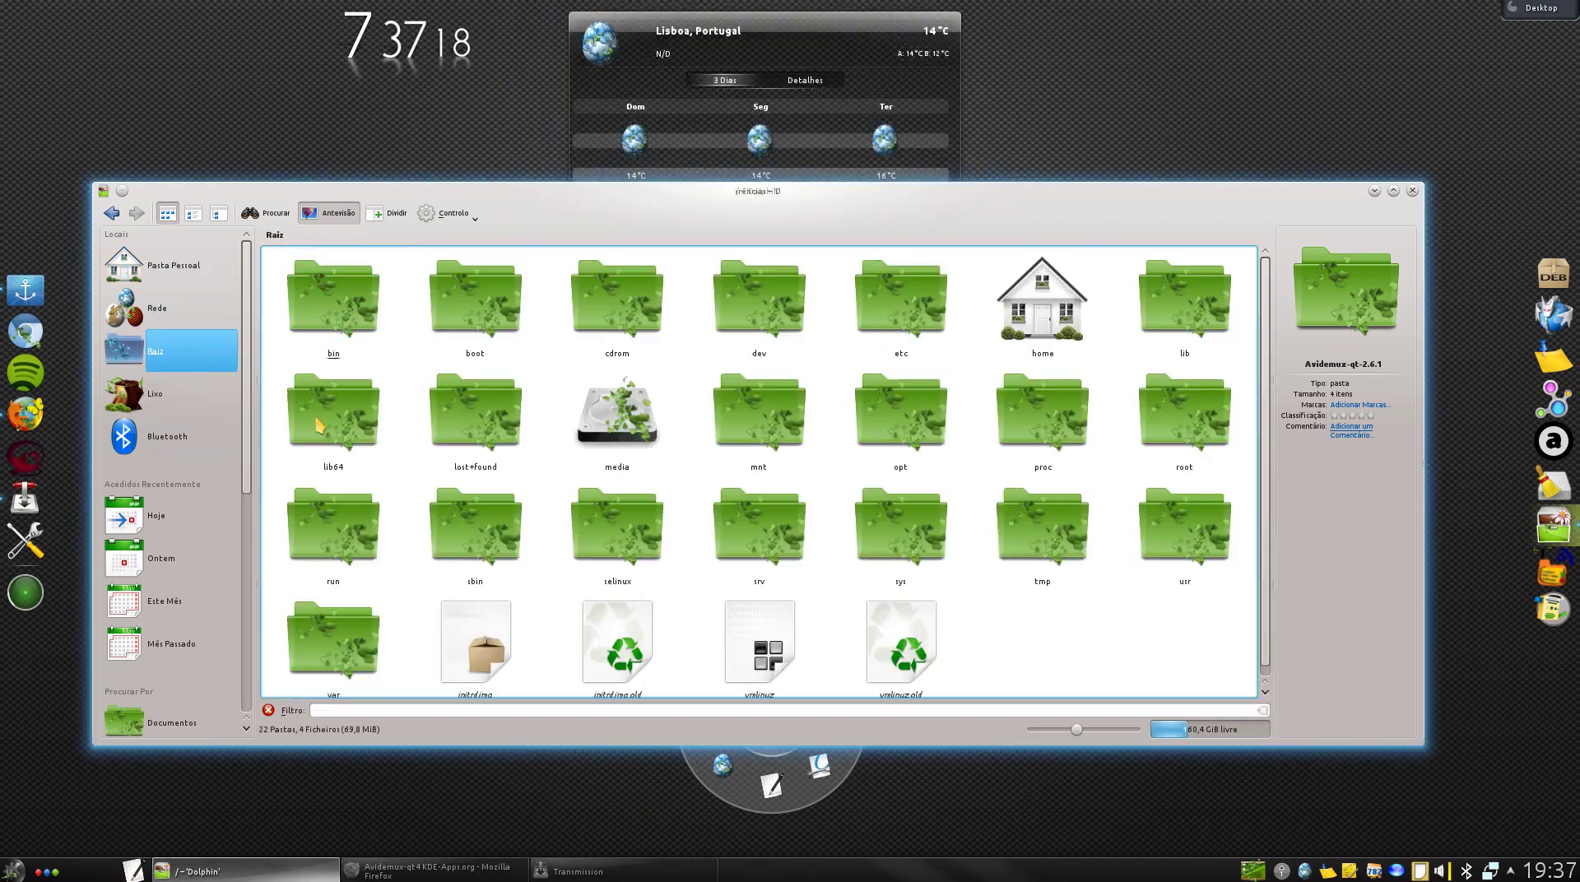
click(1393, 191)
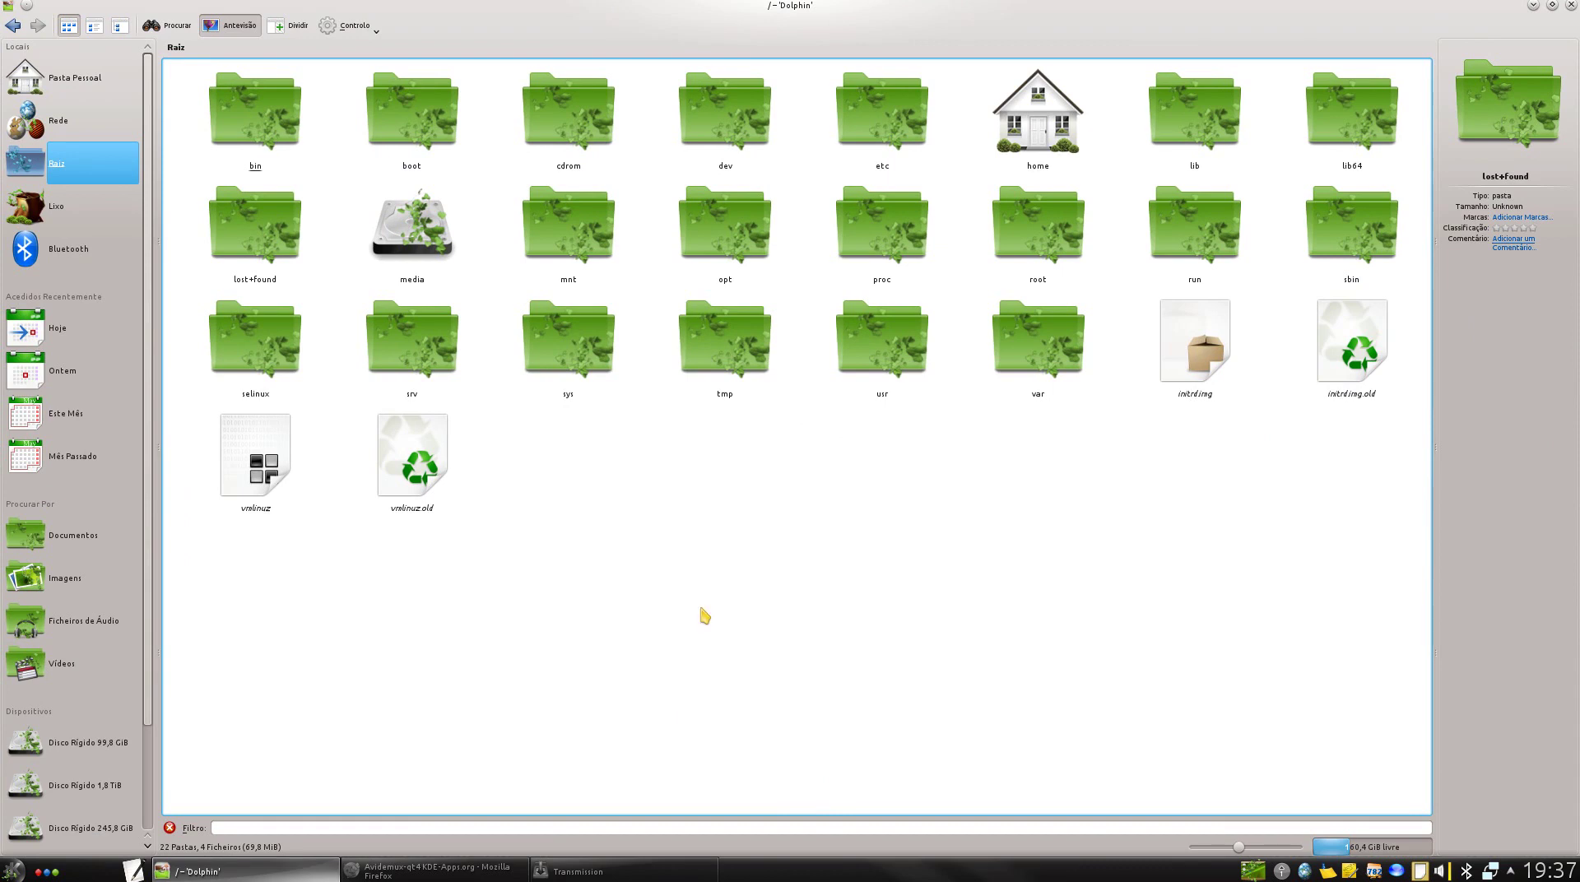
mouse_move(906, 385)
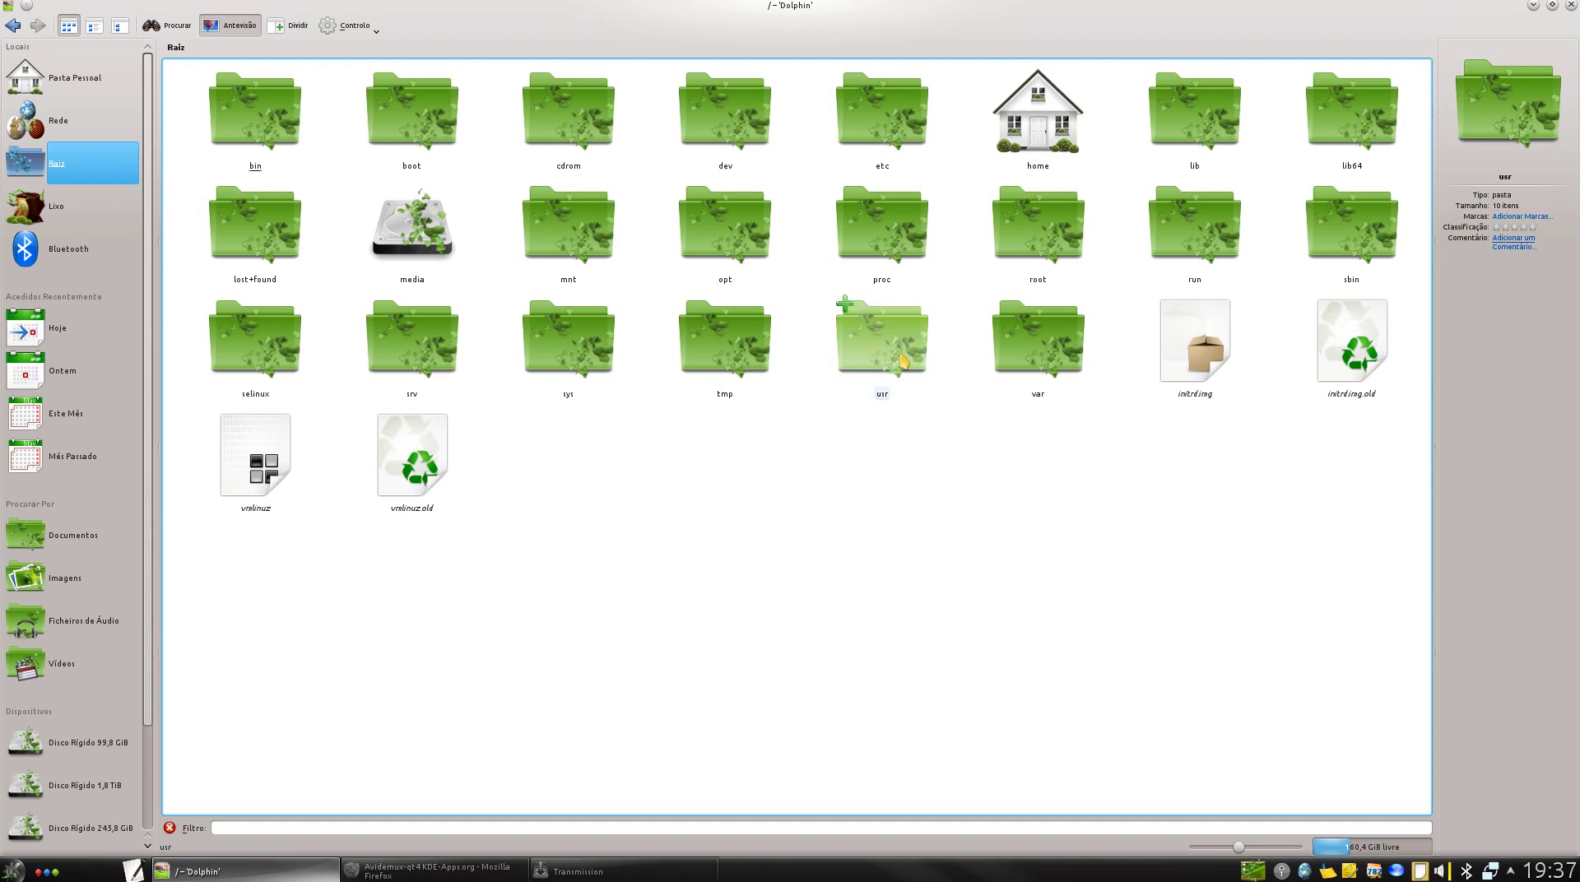
click(880, 337)
click(255, 111)
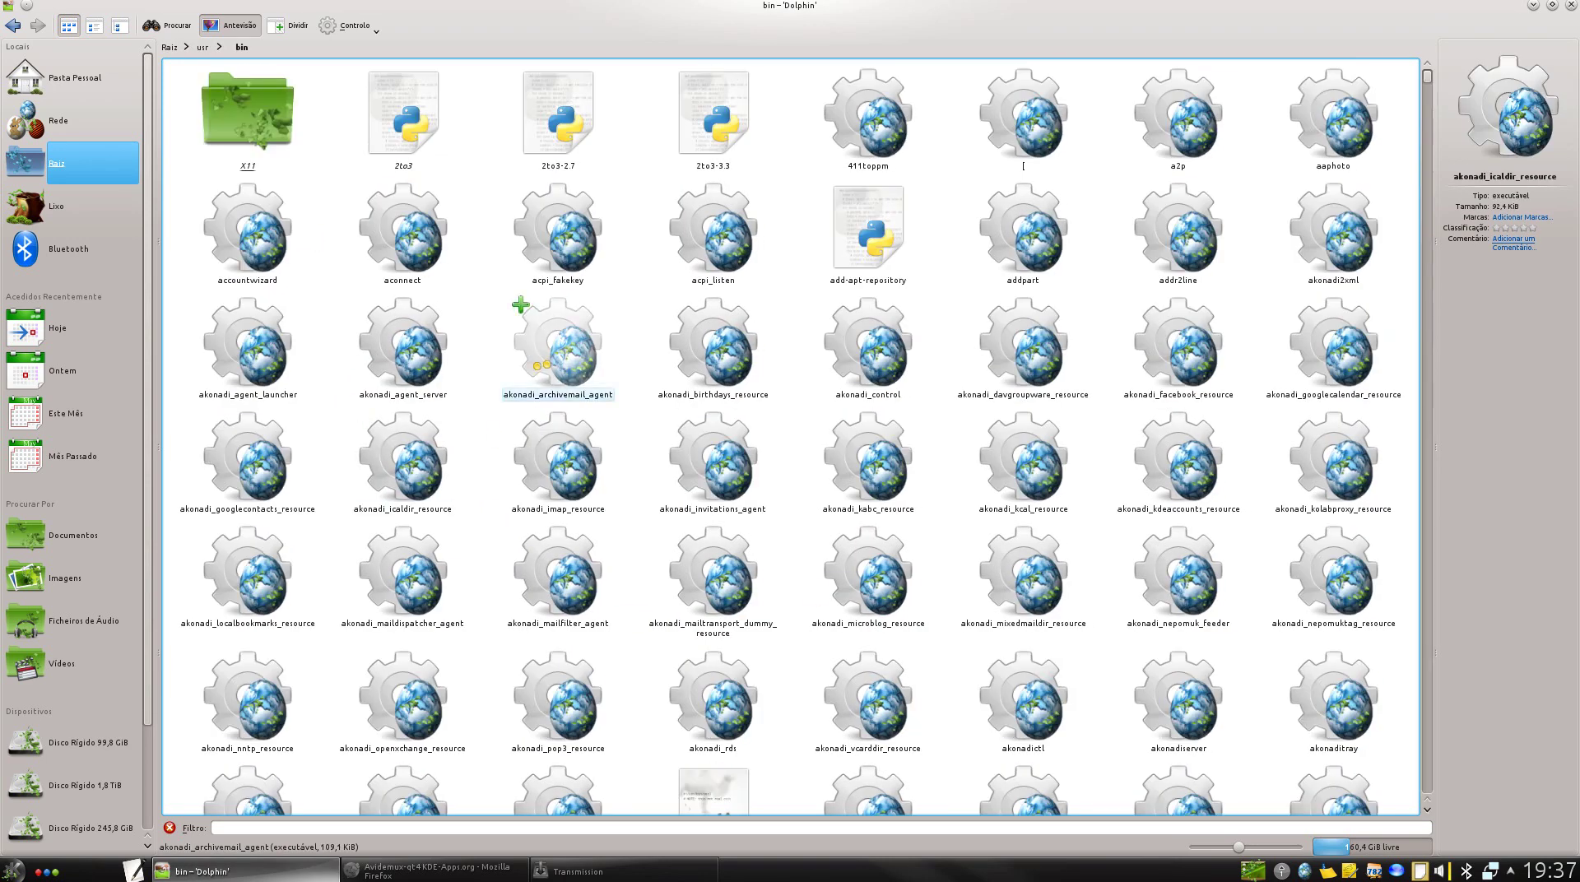
Filter the contents of the bin folder by "avi" to find the Avidemux executables.
text(av)
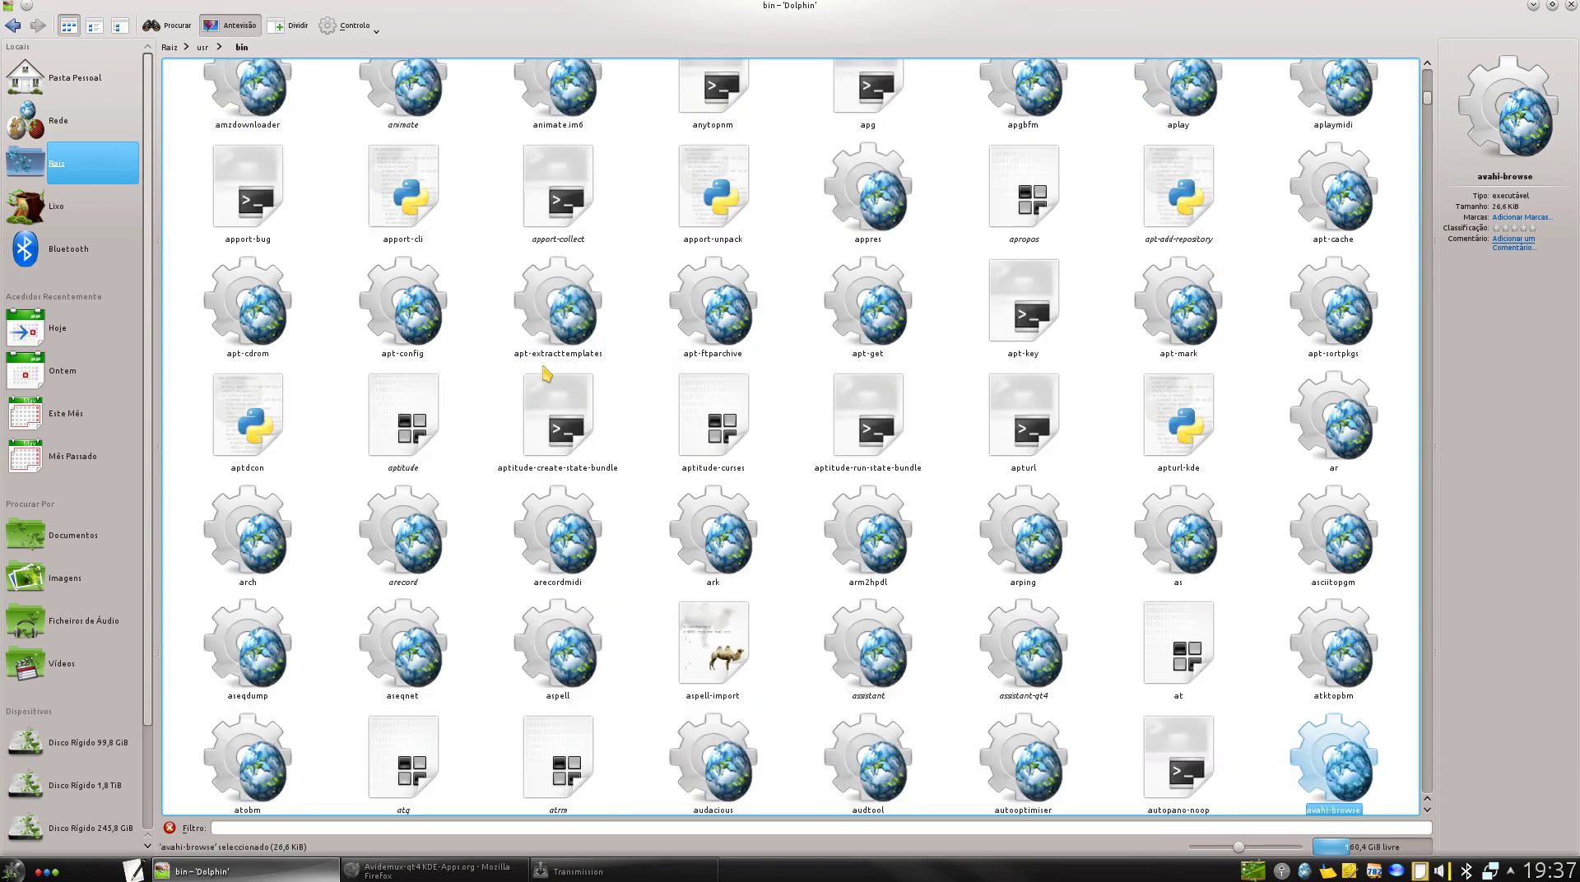
text(de)
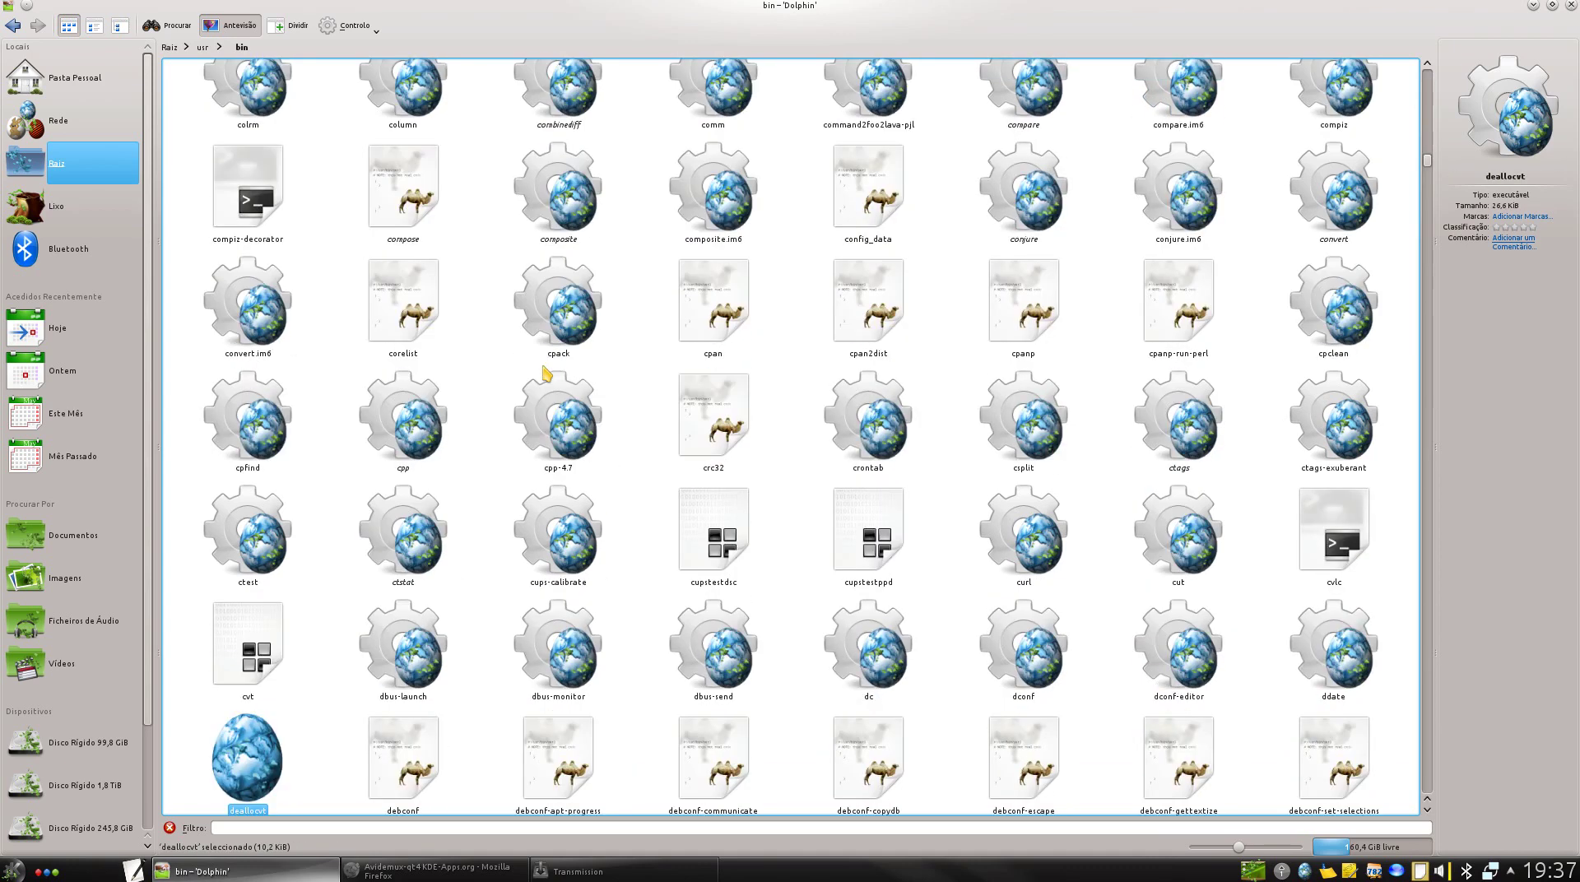
click(239, 828)
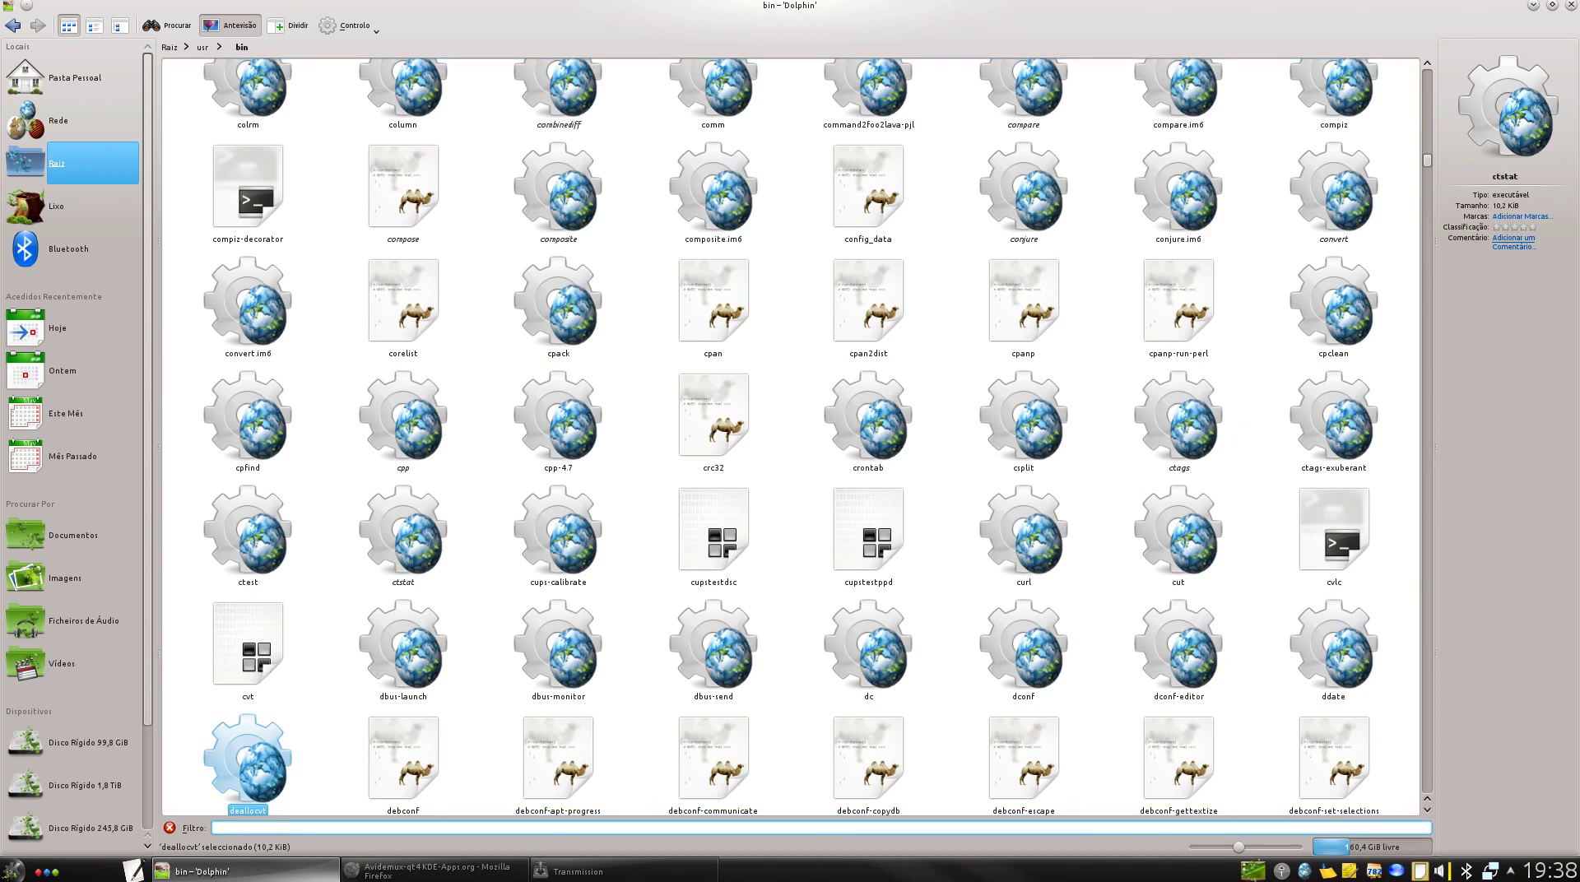
text(avud)
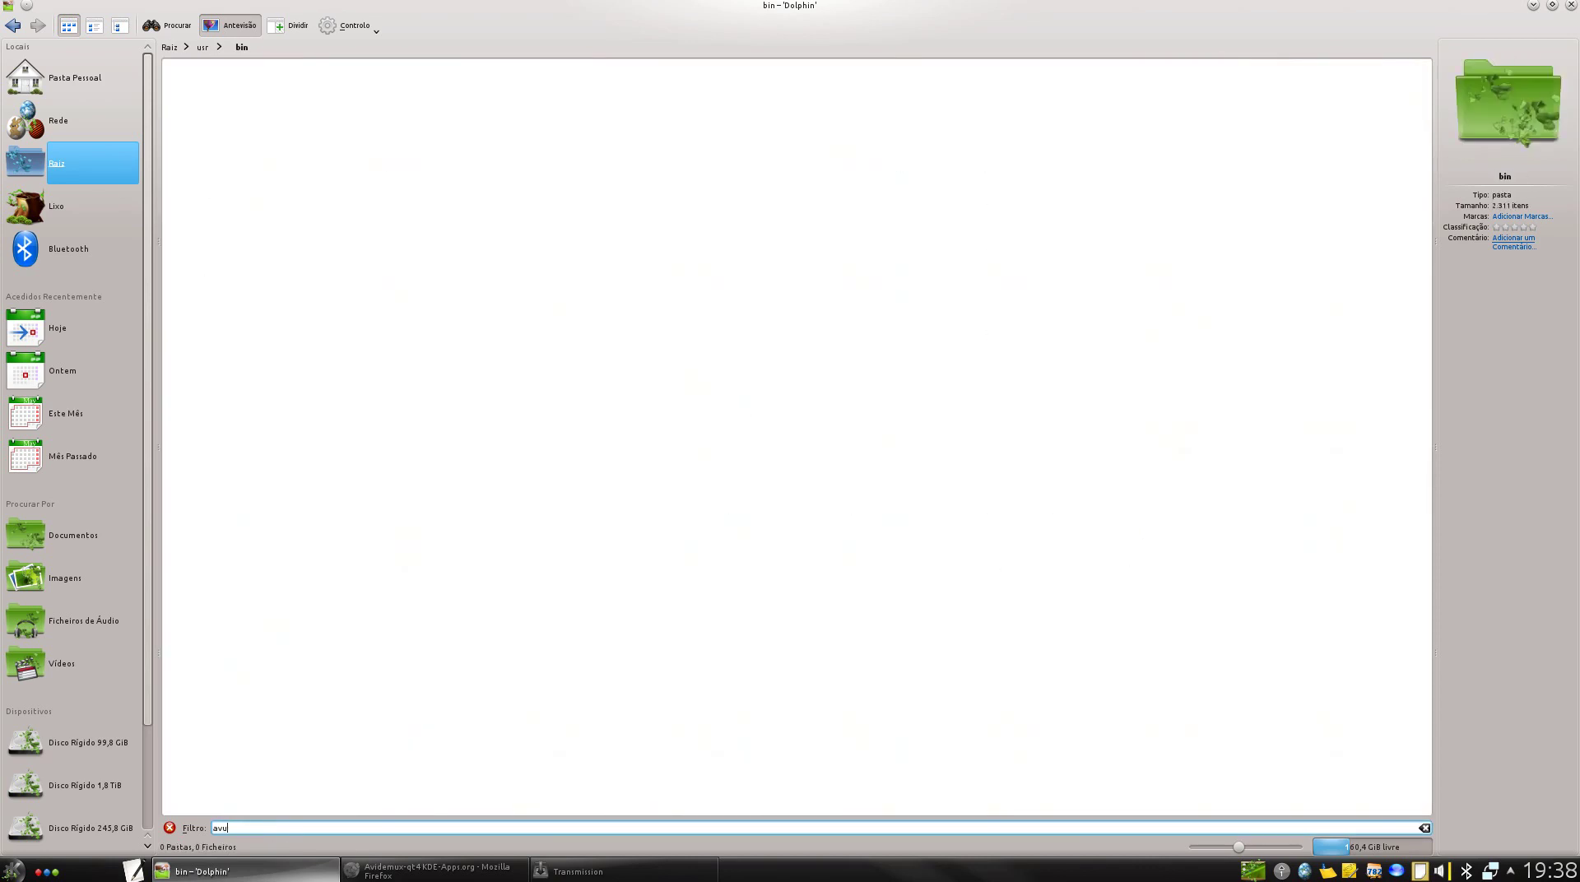
key(BackSpace)
text(i)
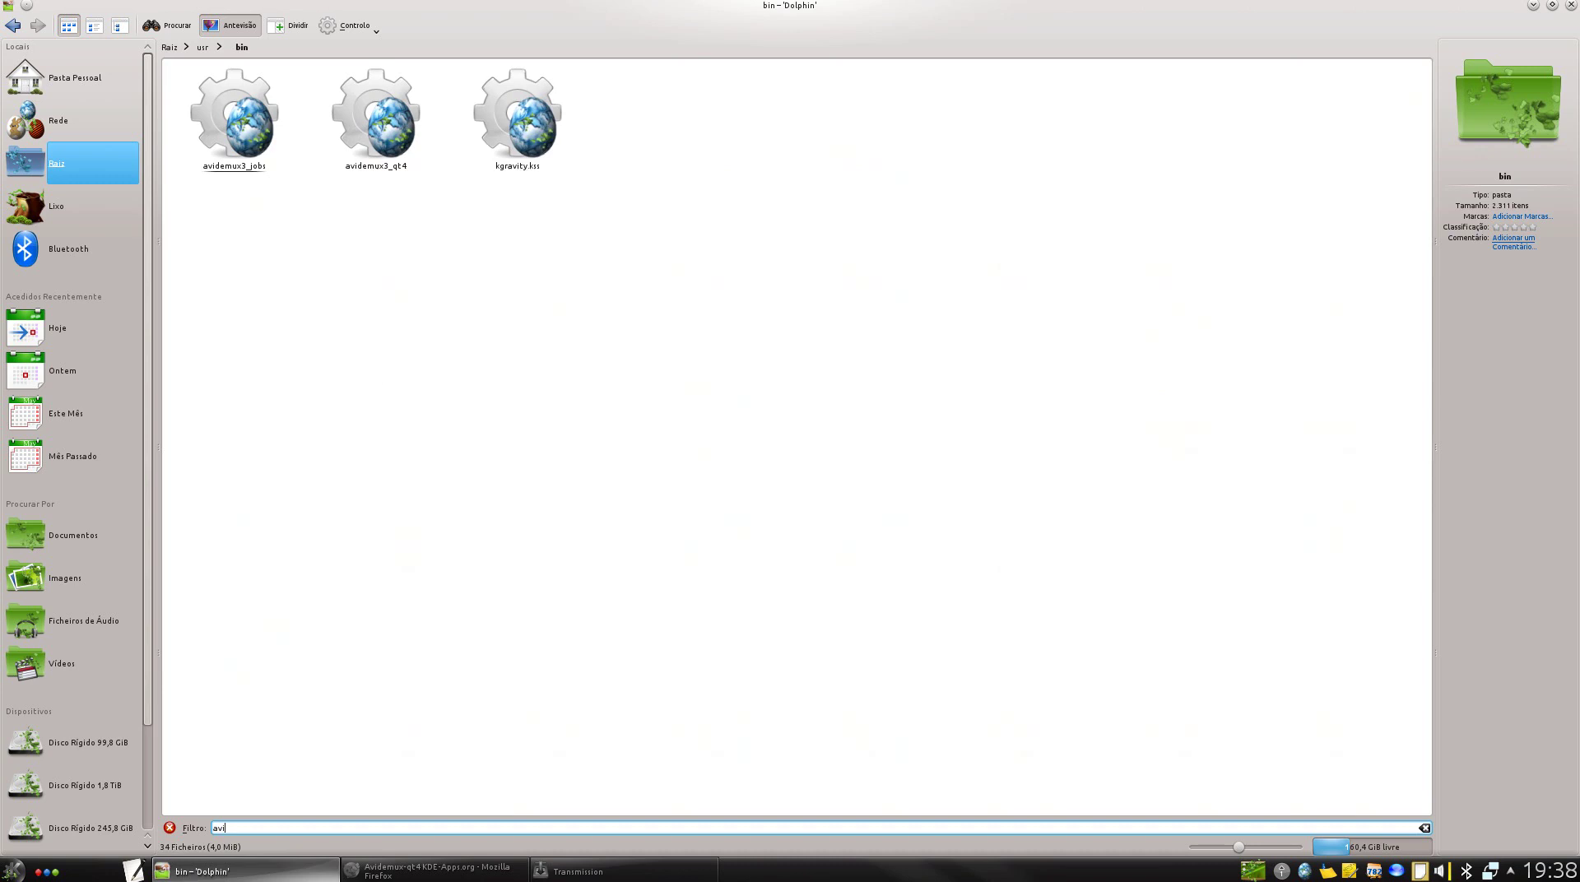
Narrow the filter to "avidem", copy avidemux3_qt4 into the home folder (Pasta Pessoal), overwriting the existing file, and close the file manager.
text(dem)
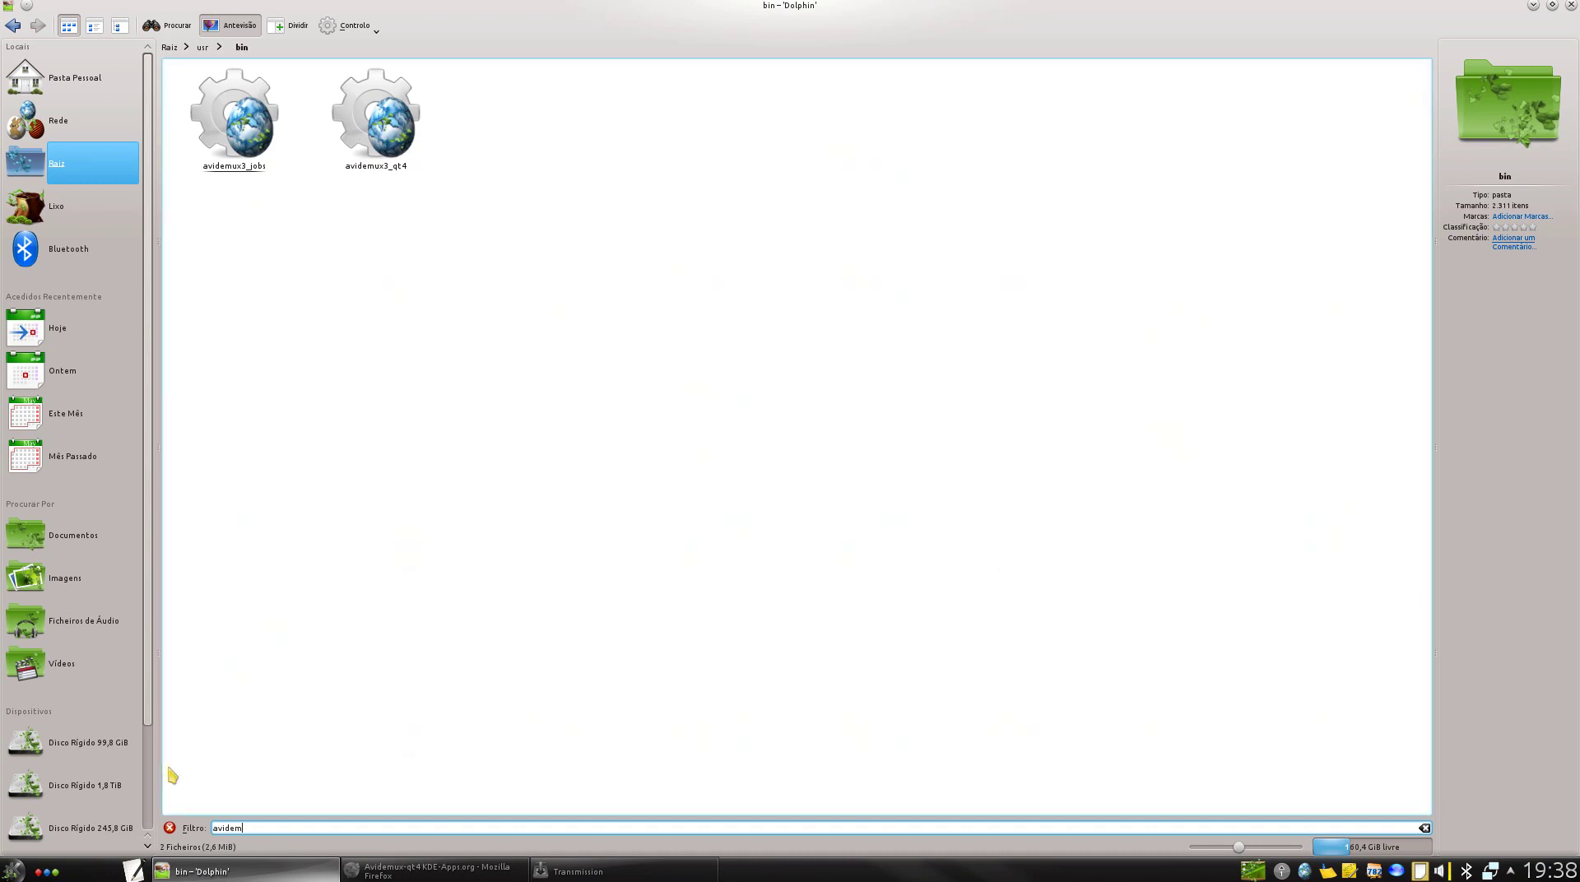
mouse_move(351, 139)
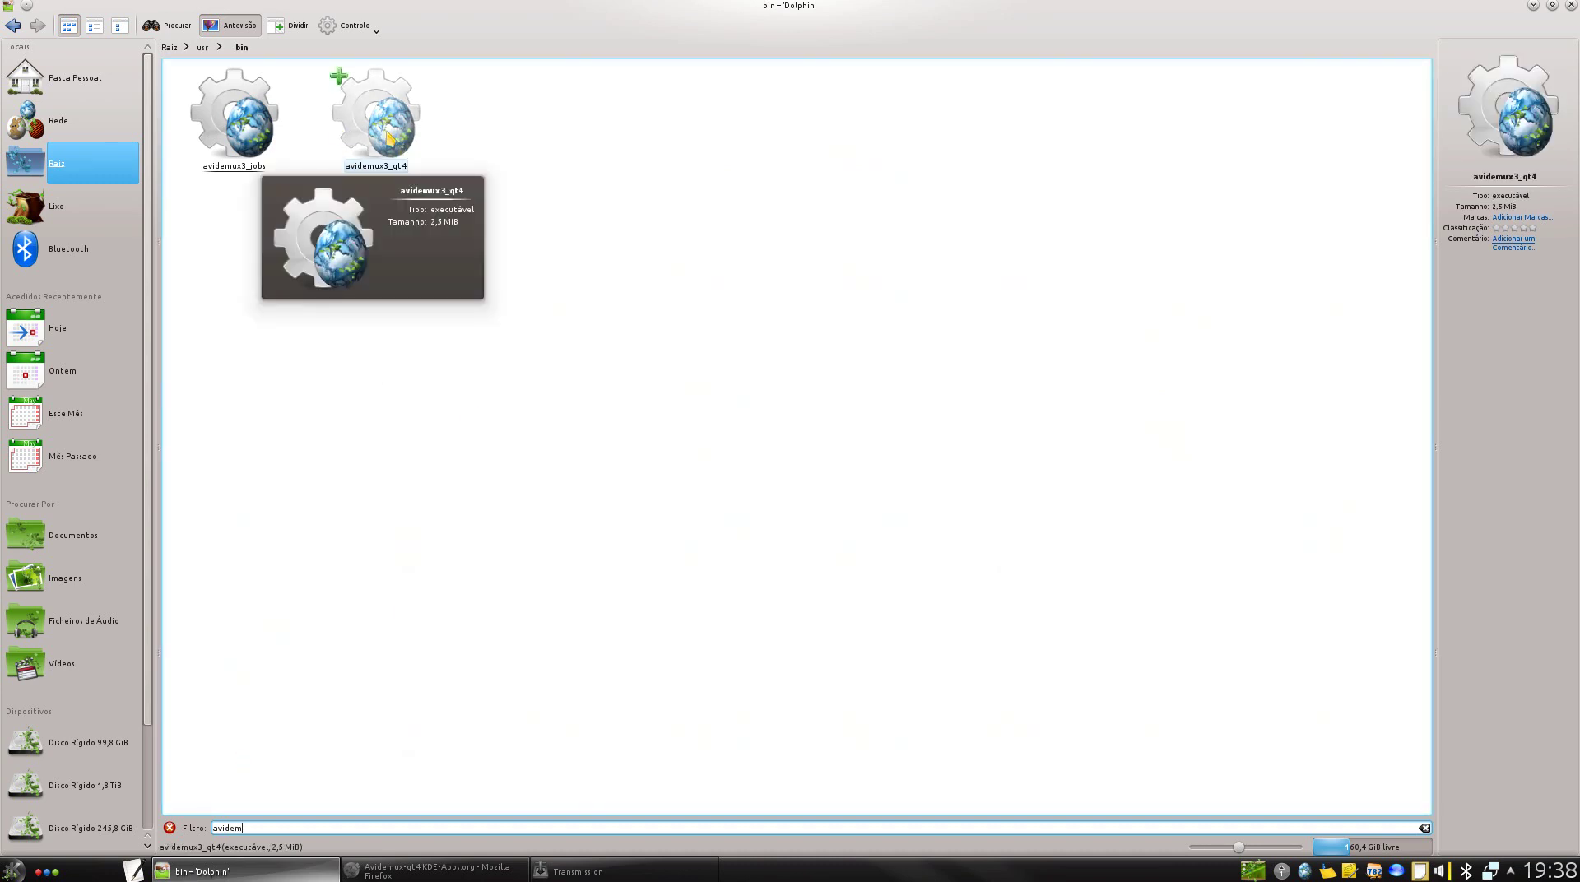
right_click(392, 141)
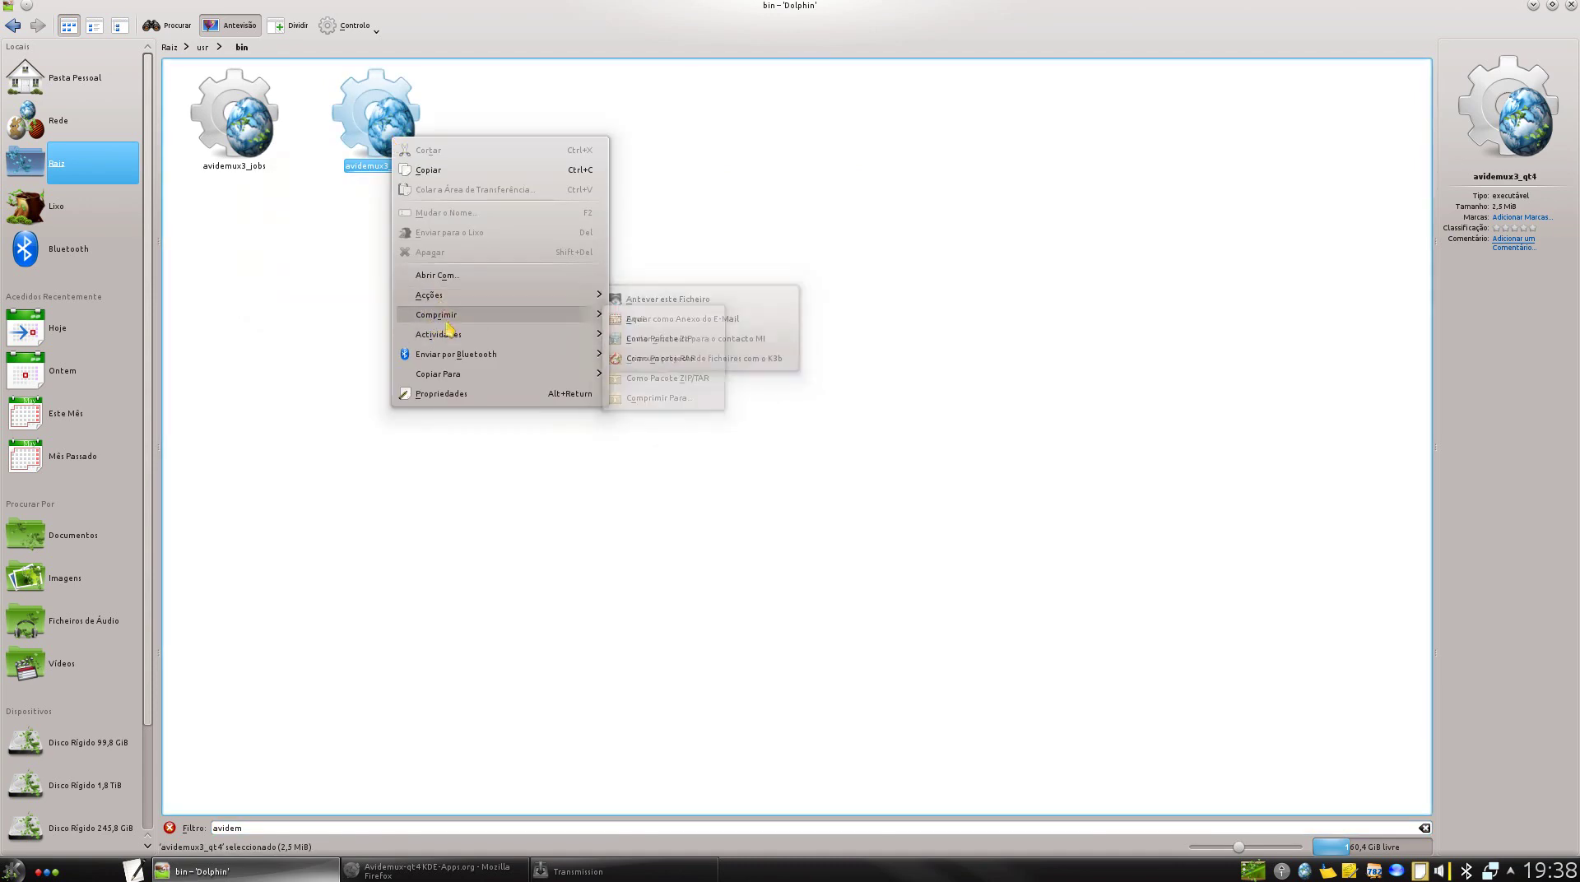
mouse_move(450, 336)
mouse_move(458, 372)
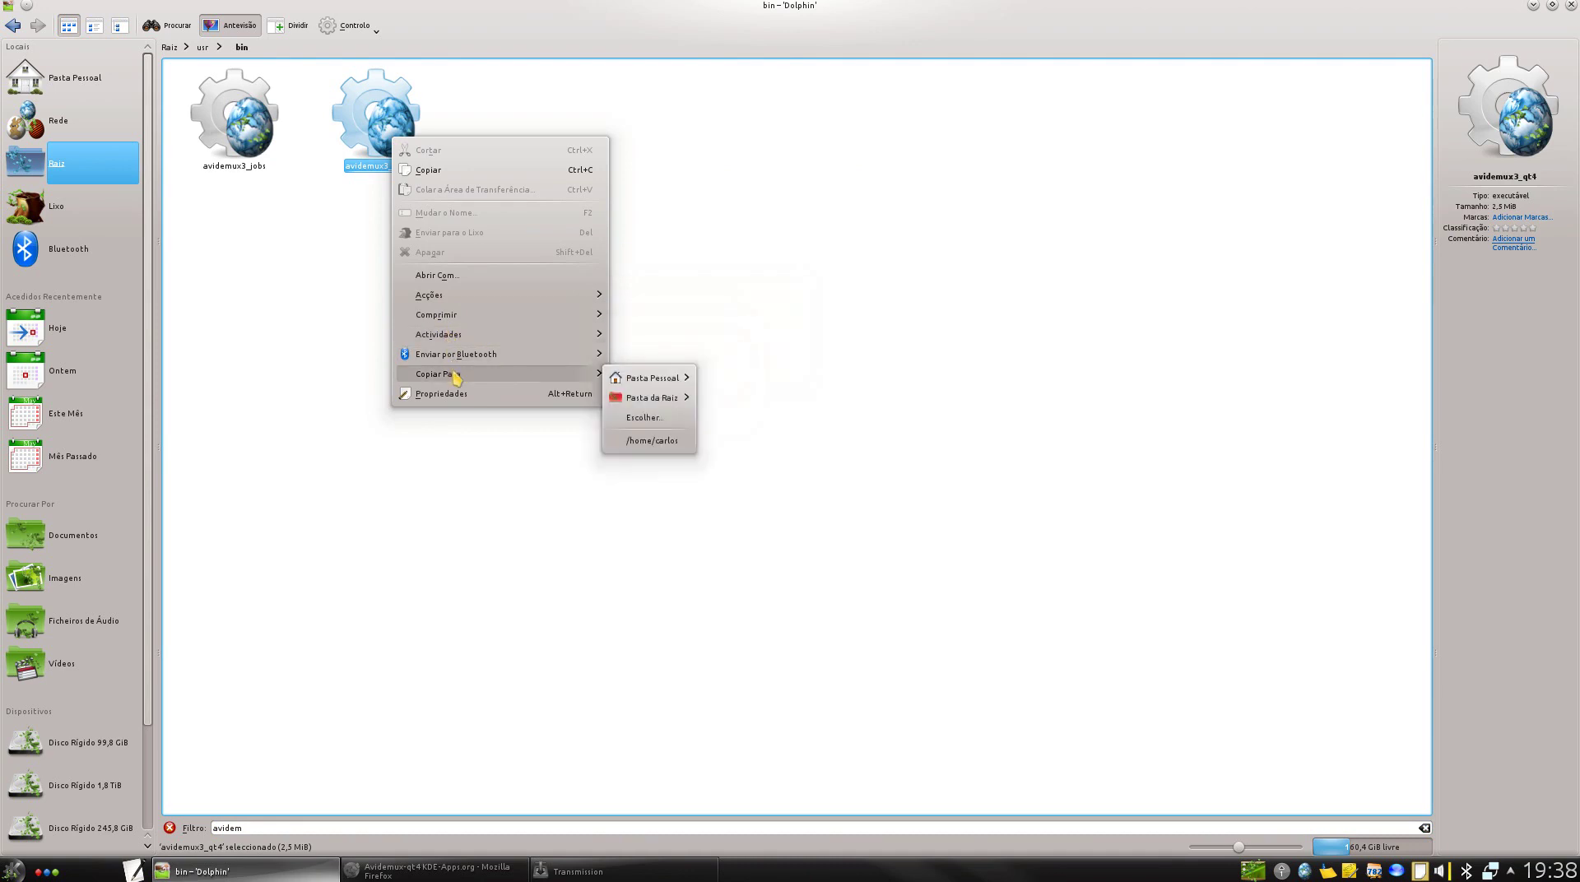
mouse_move(639, 383)
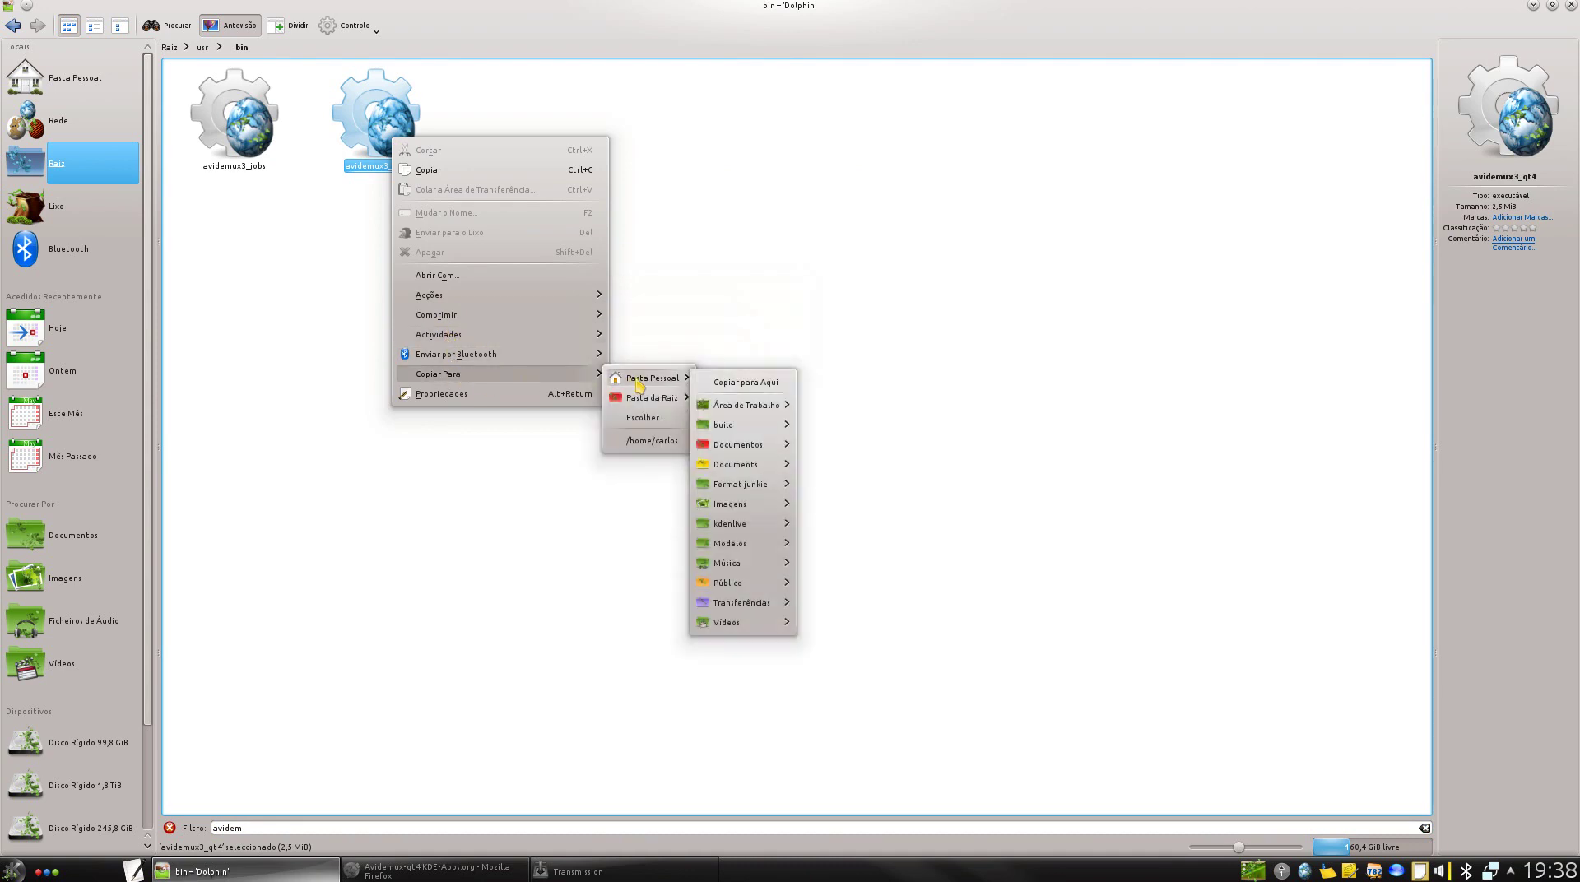
click(736, 391)
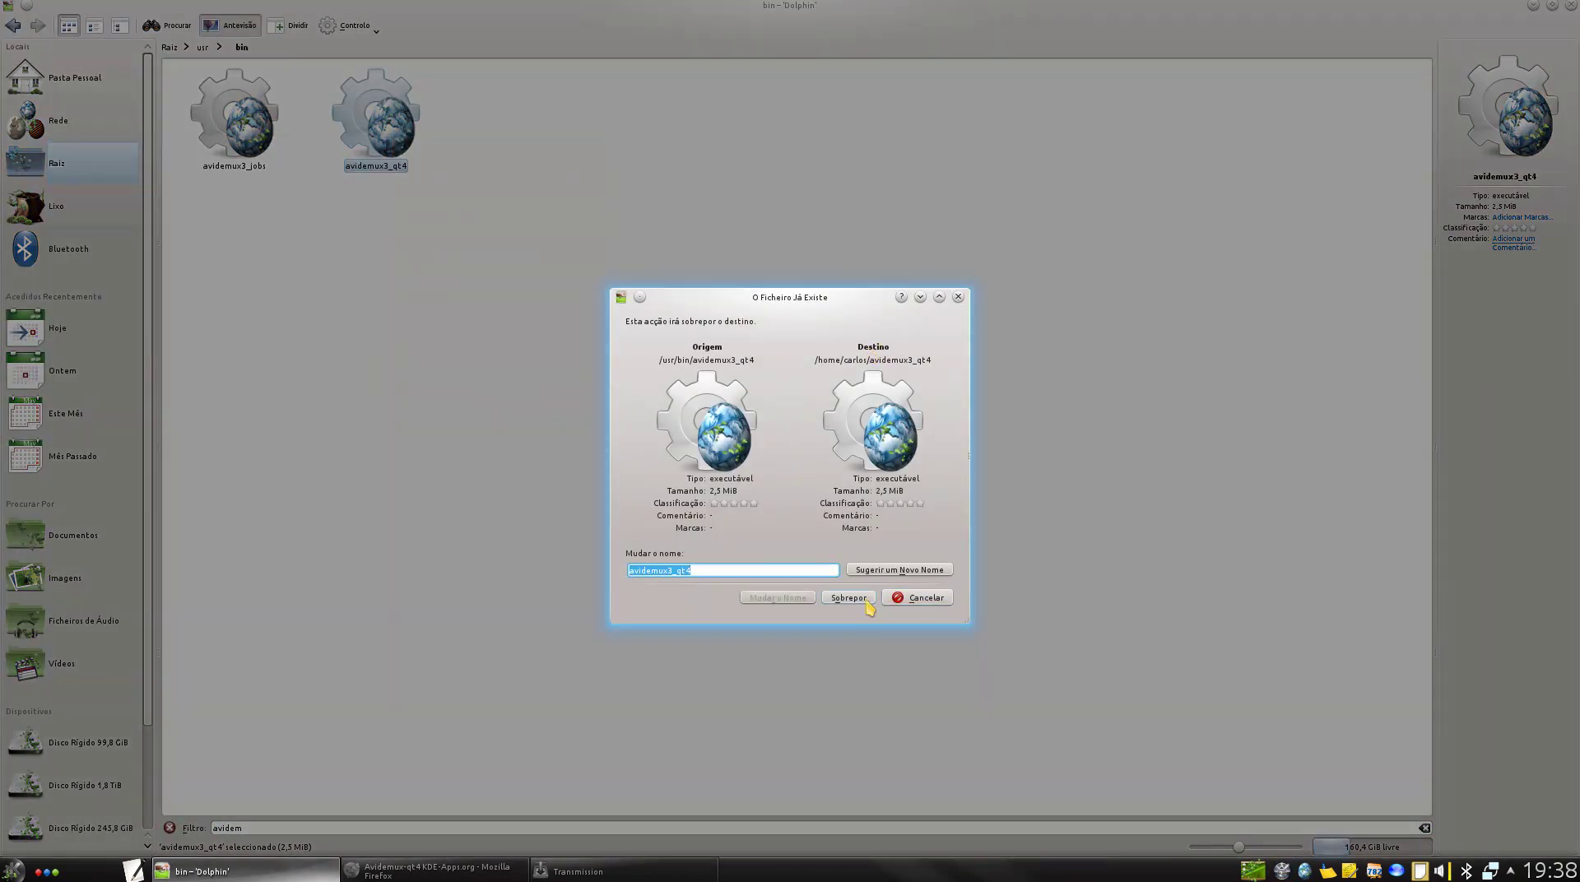
click(868, 604)
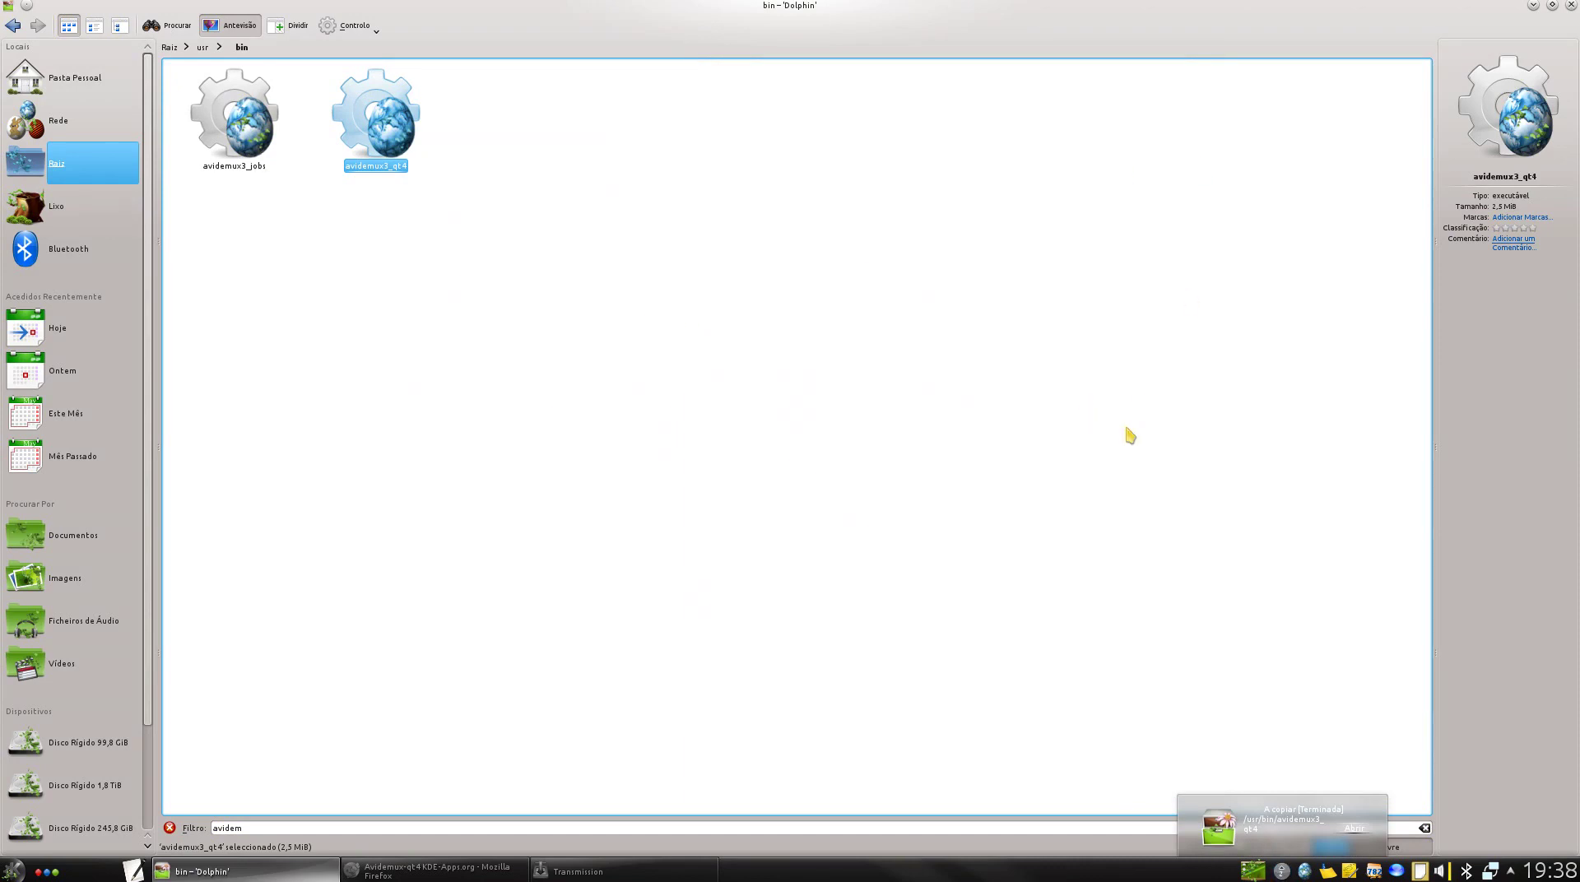
click(1571, 5)
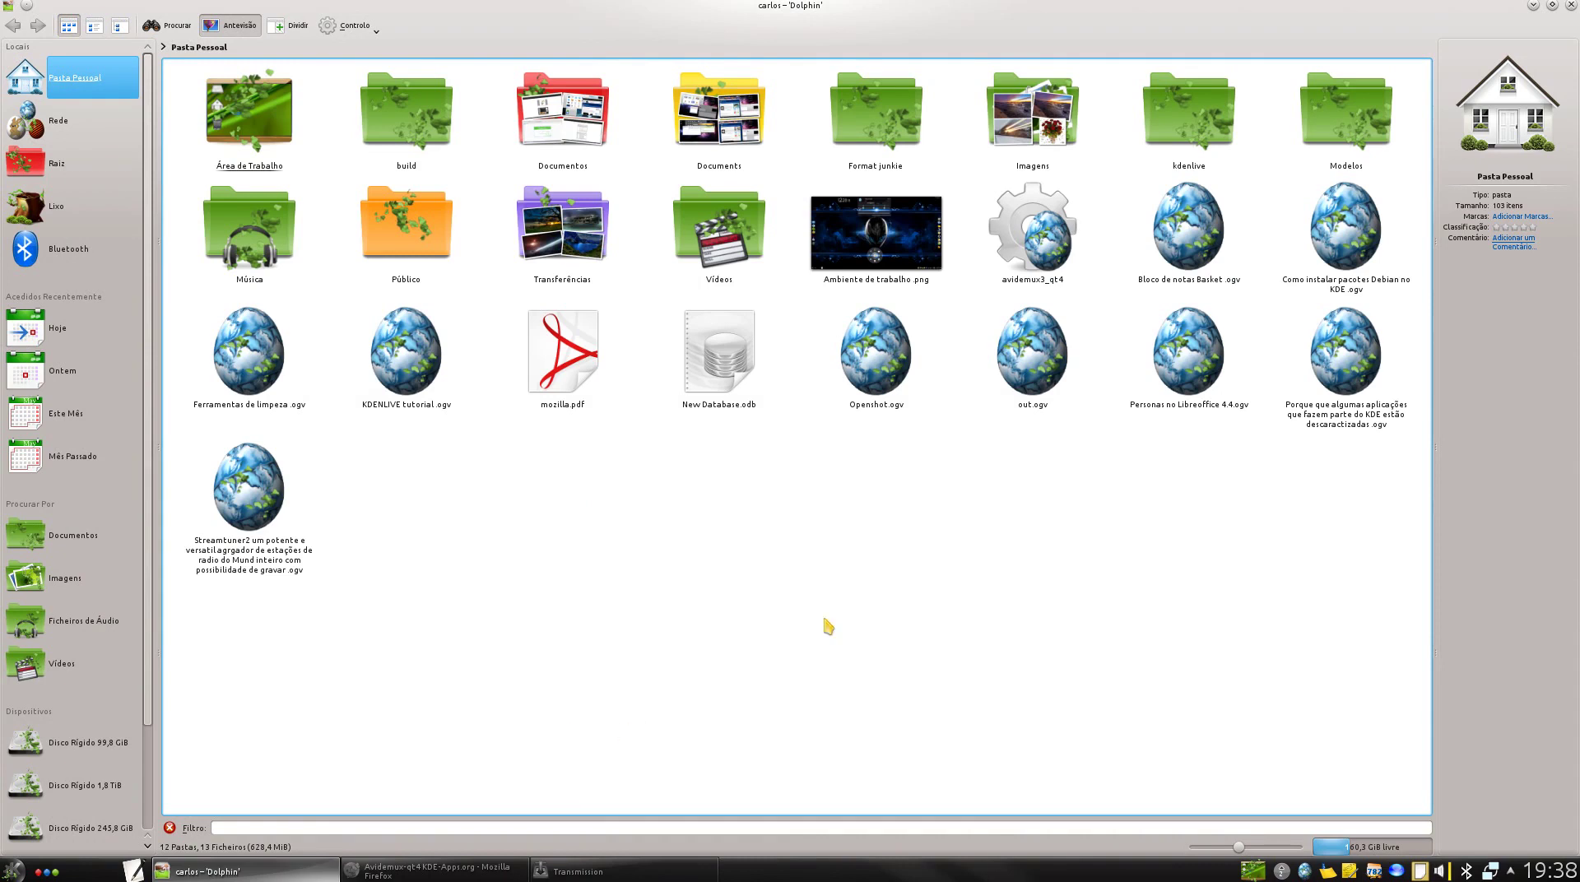
click(1570, 5)
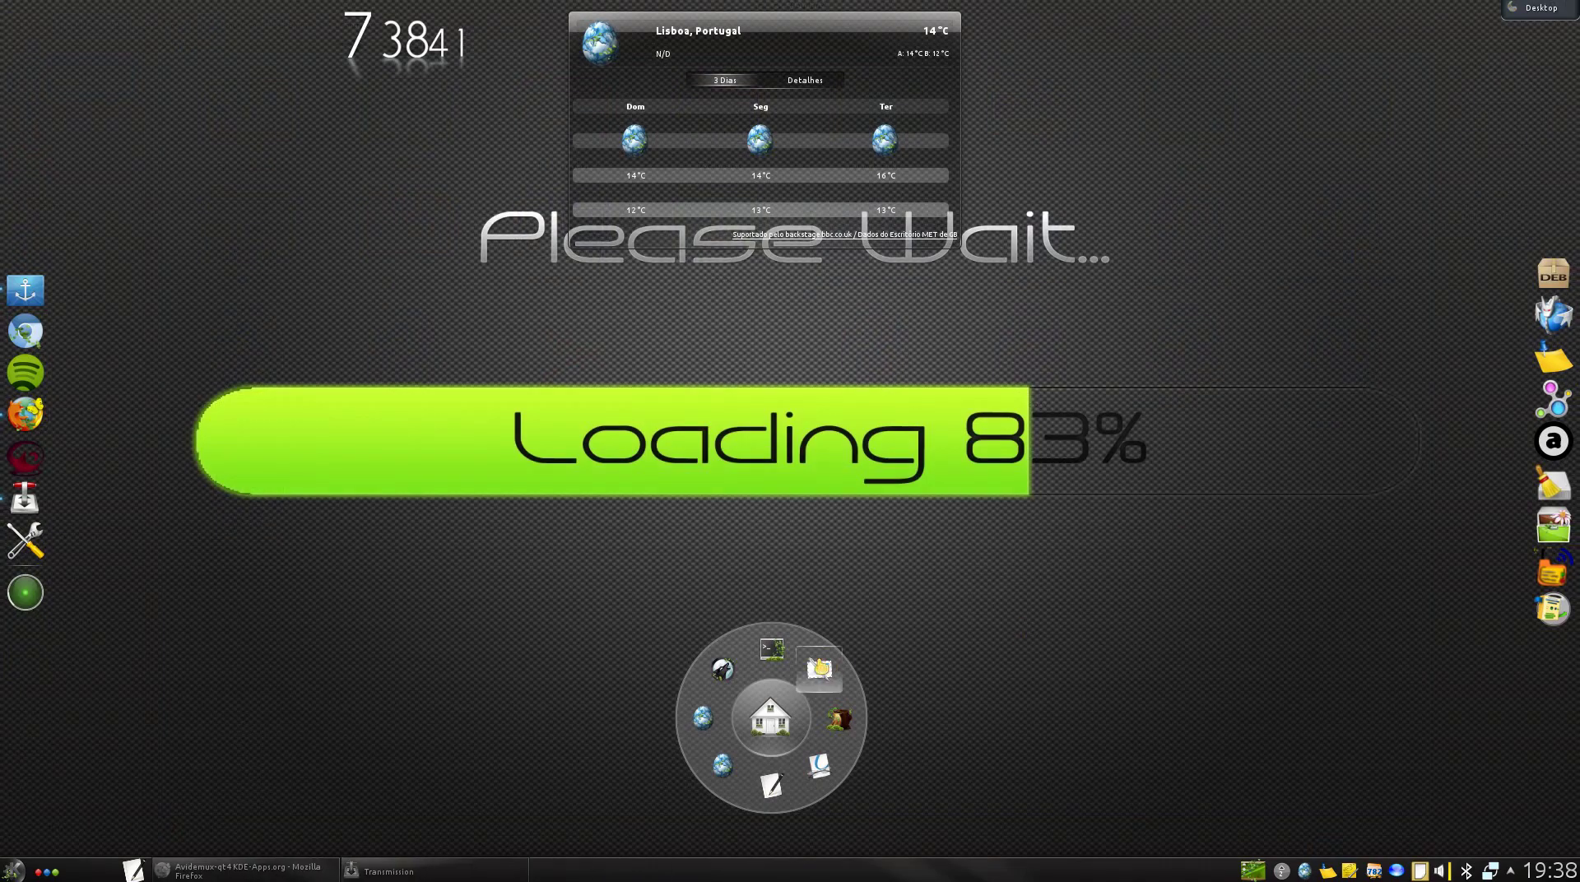
Open the home folder, filter its contents by "avi" and launch the copied avidemux3_qt4 executable.
click(774, 716)
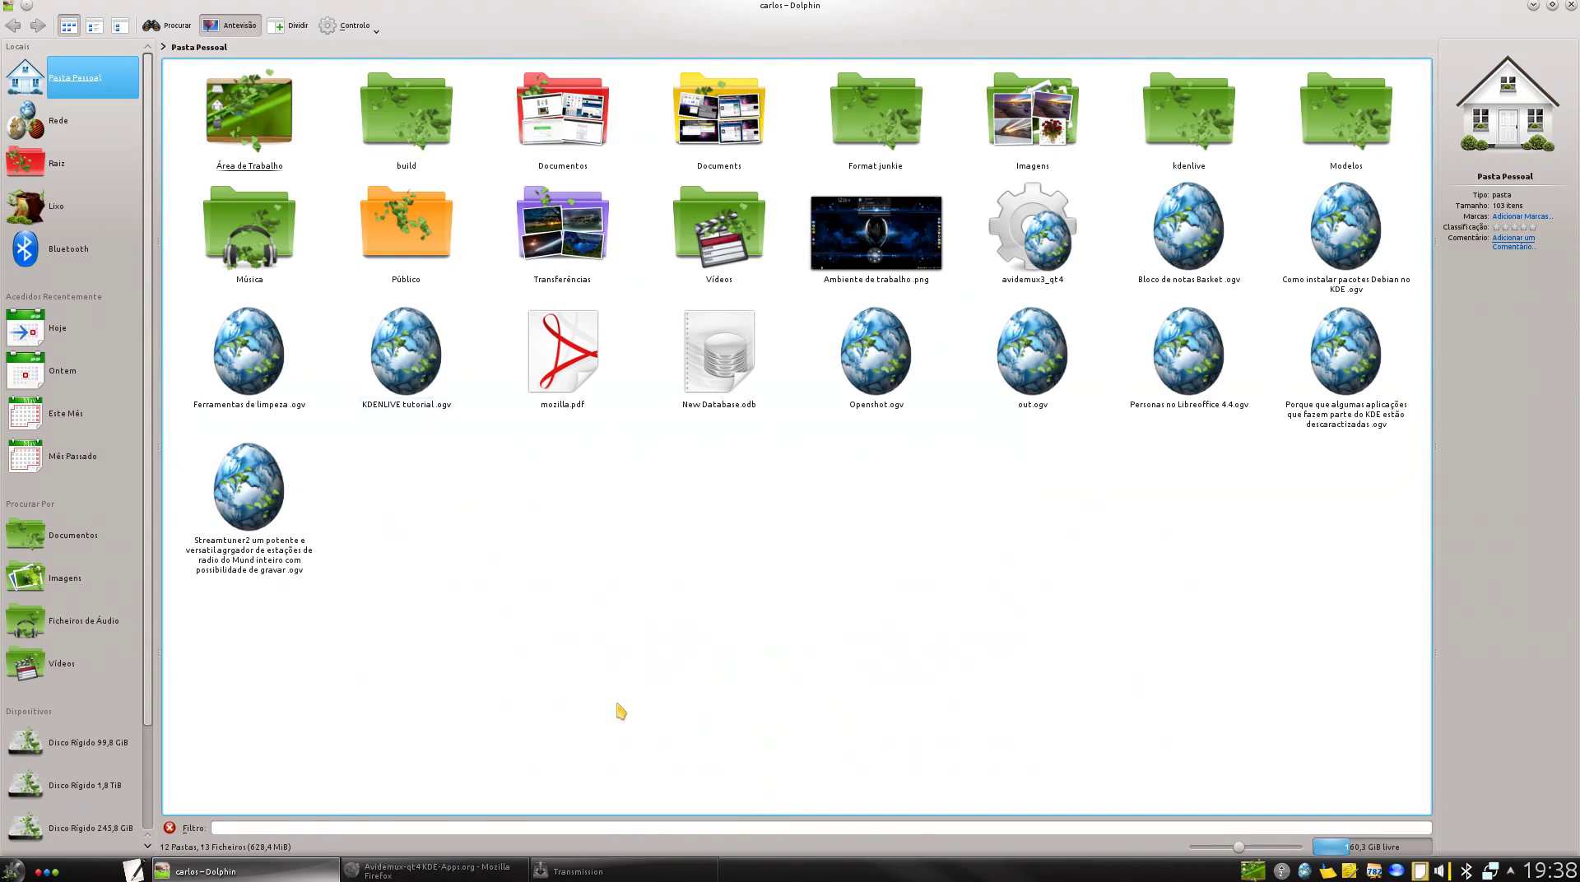
click(264, 827)
text(ac)
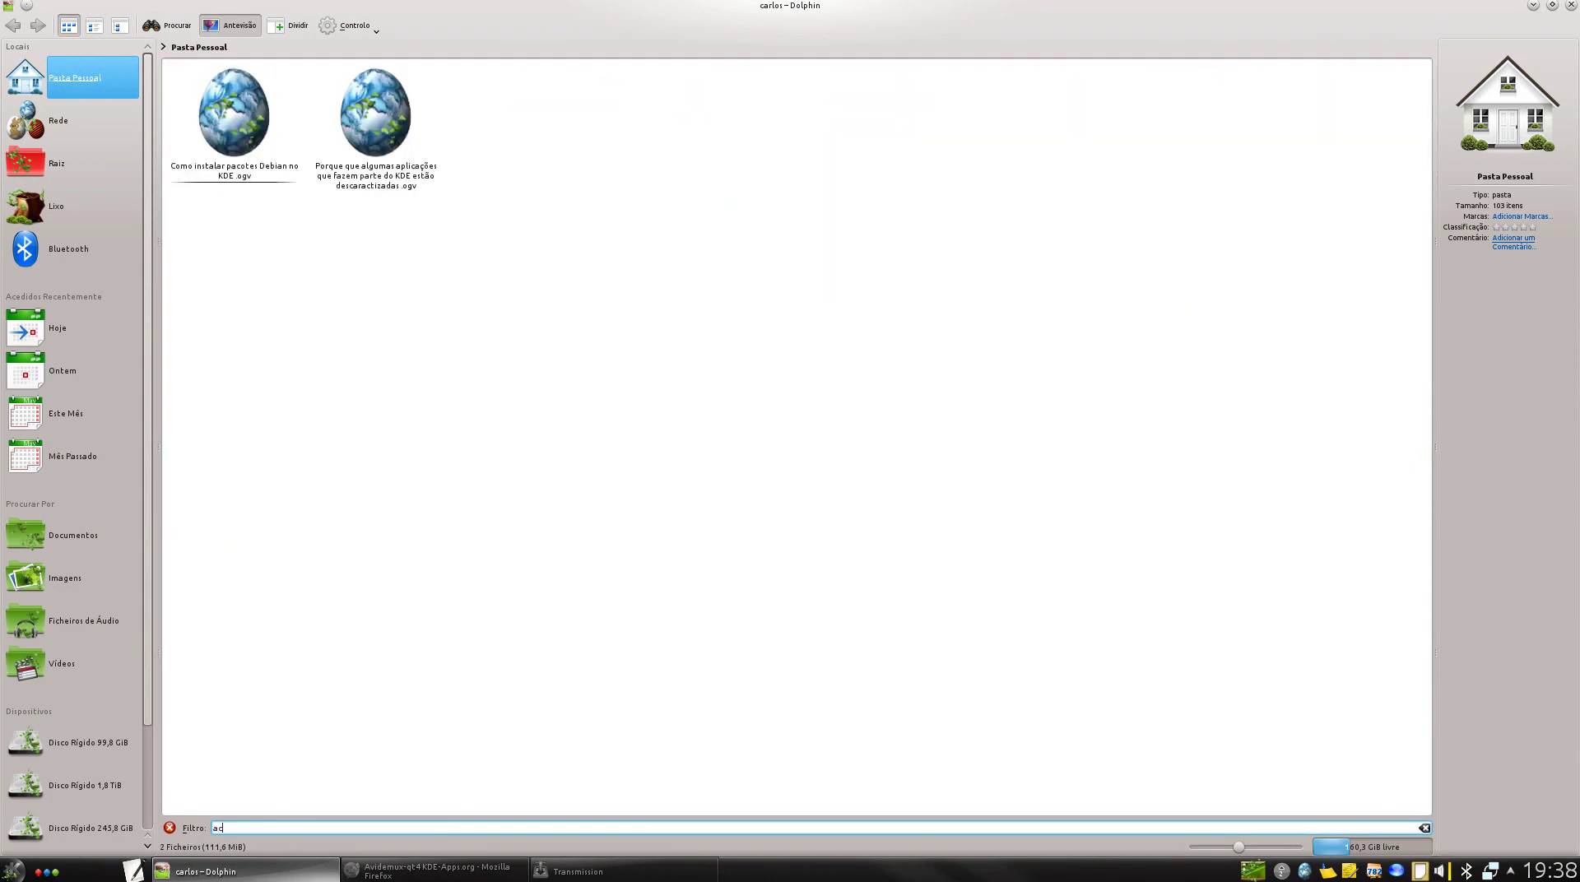
key(BackSpace)
text(vi)
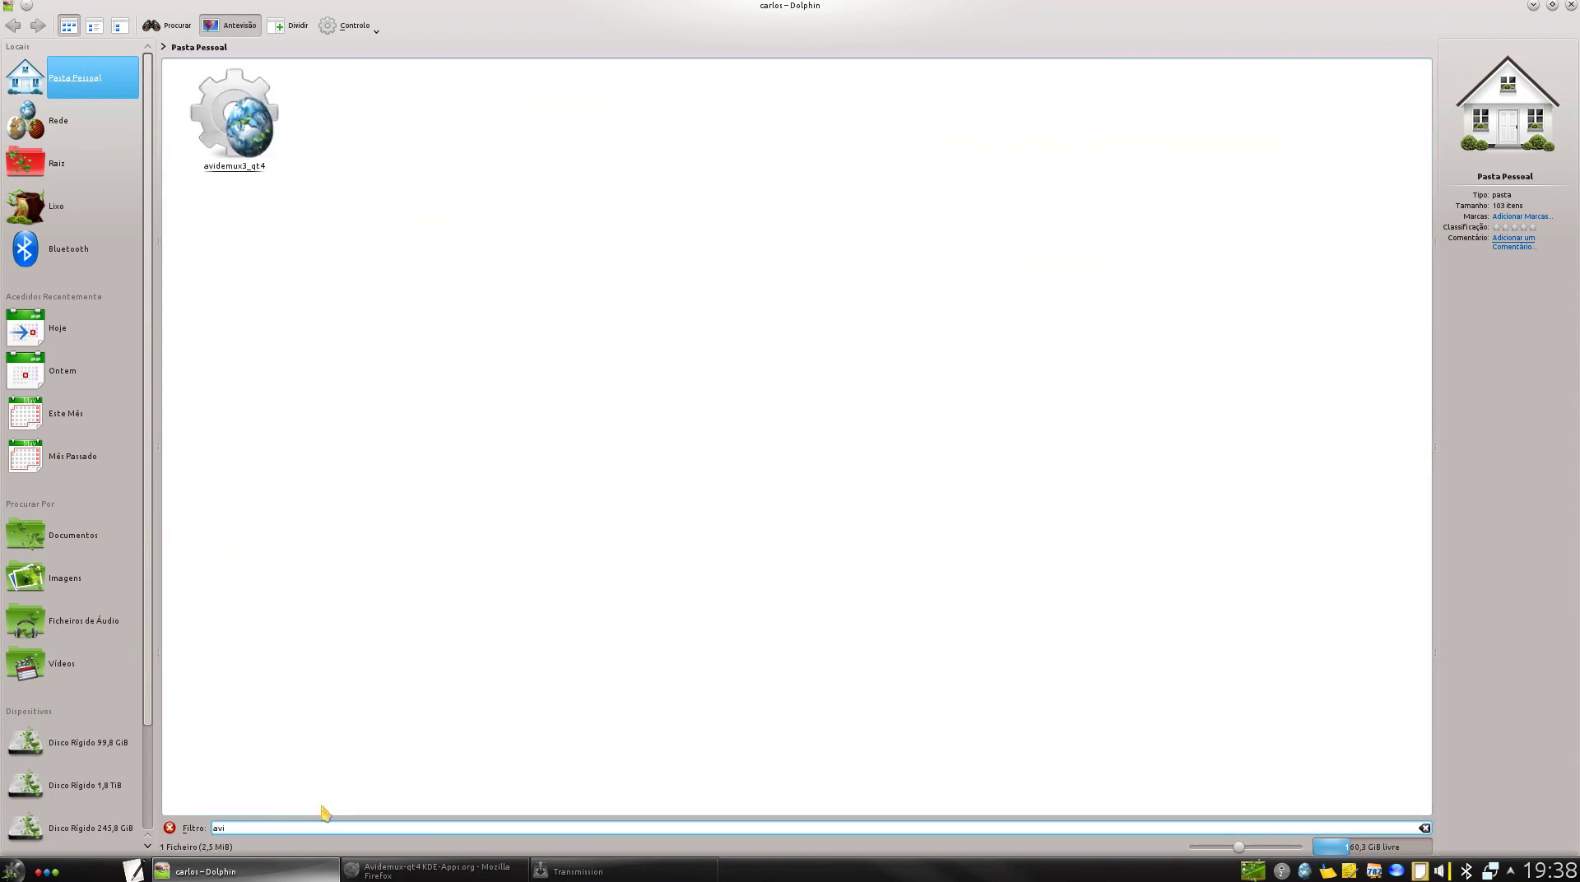
click(234, 115)
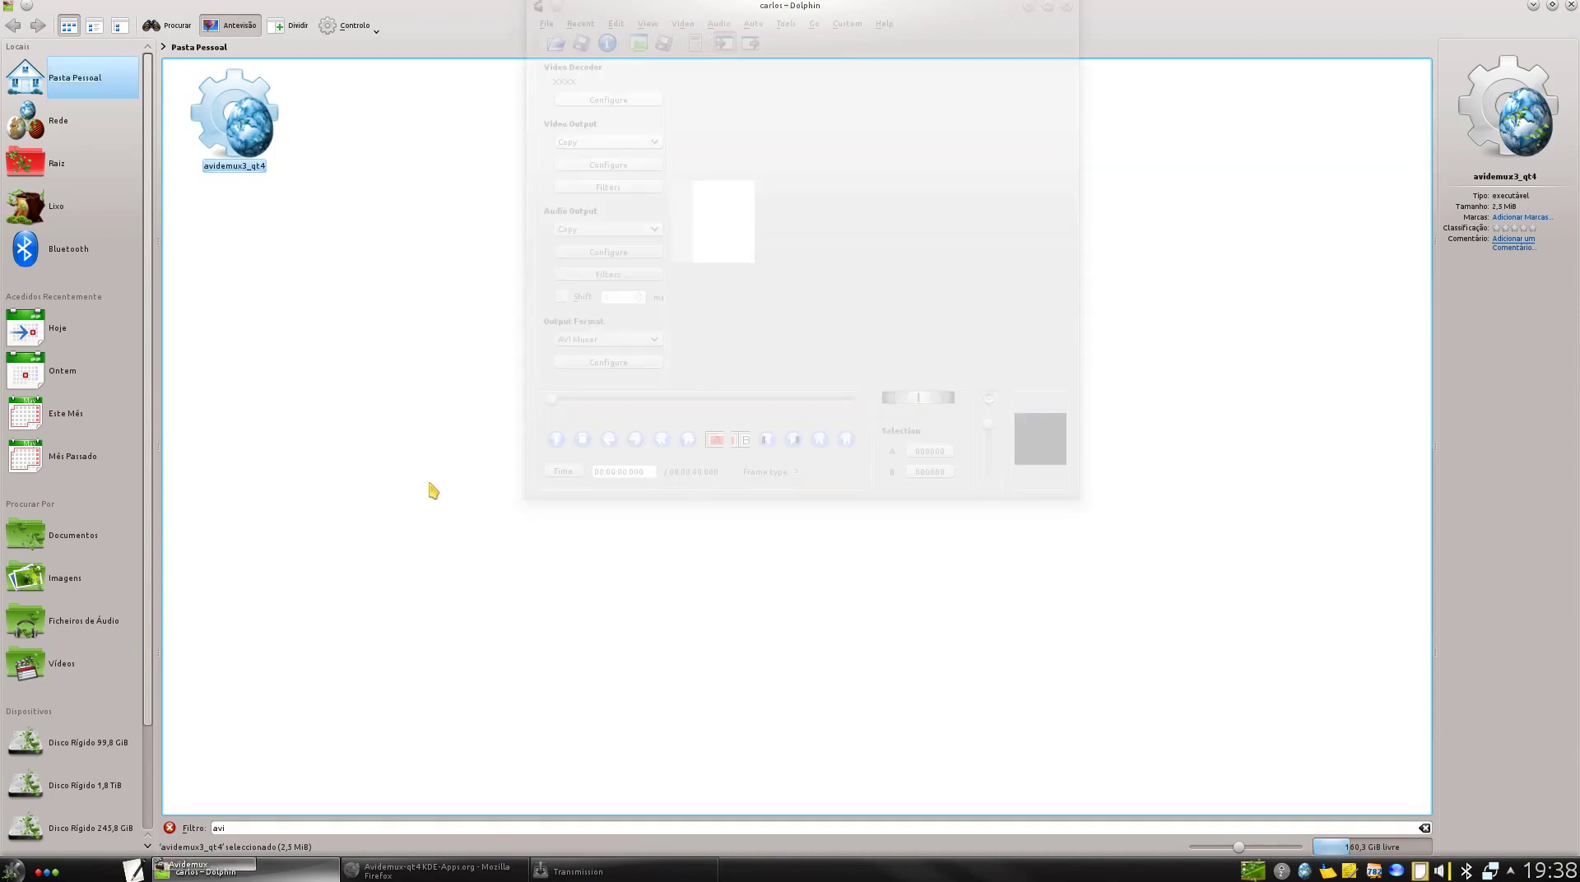
Minimize the file manager, then reposition and widen the Avidemux window on the desktop.
click(1532, 6)
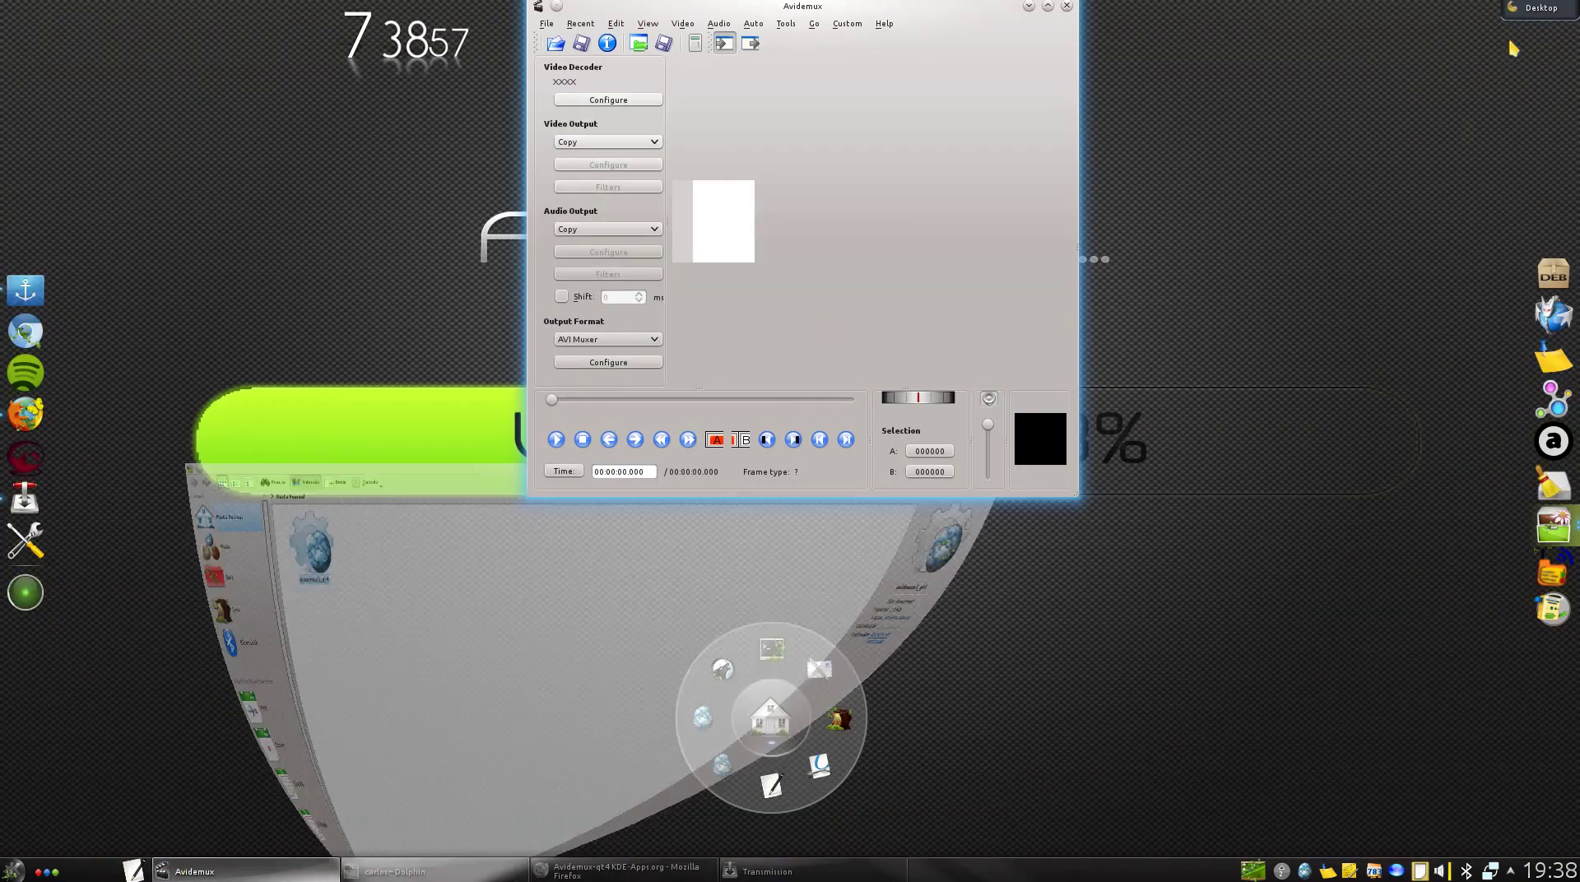
drag(802, 6, 620, 269)
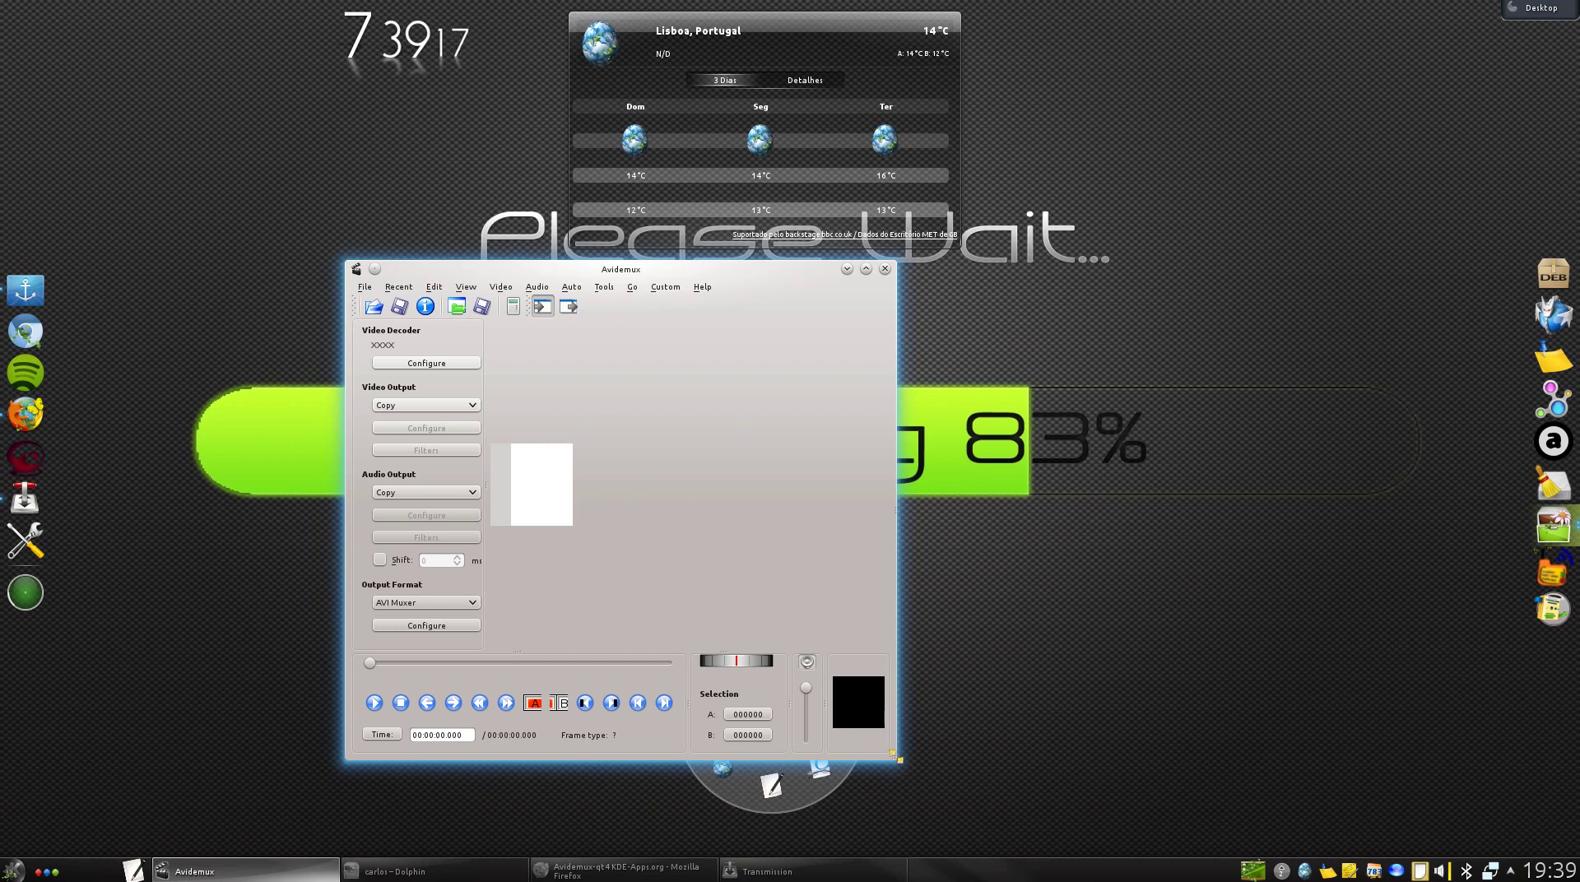
drag(895, 755, 1168, 745)
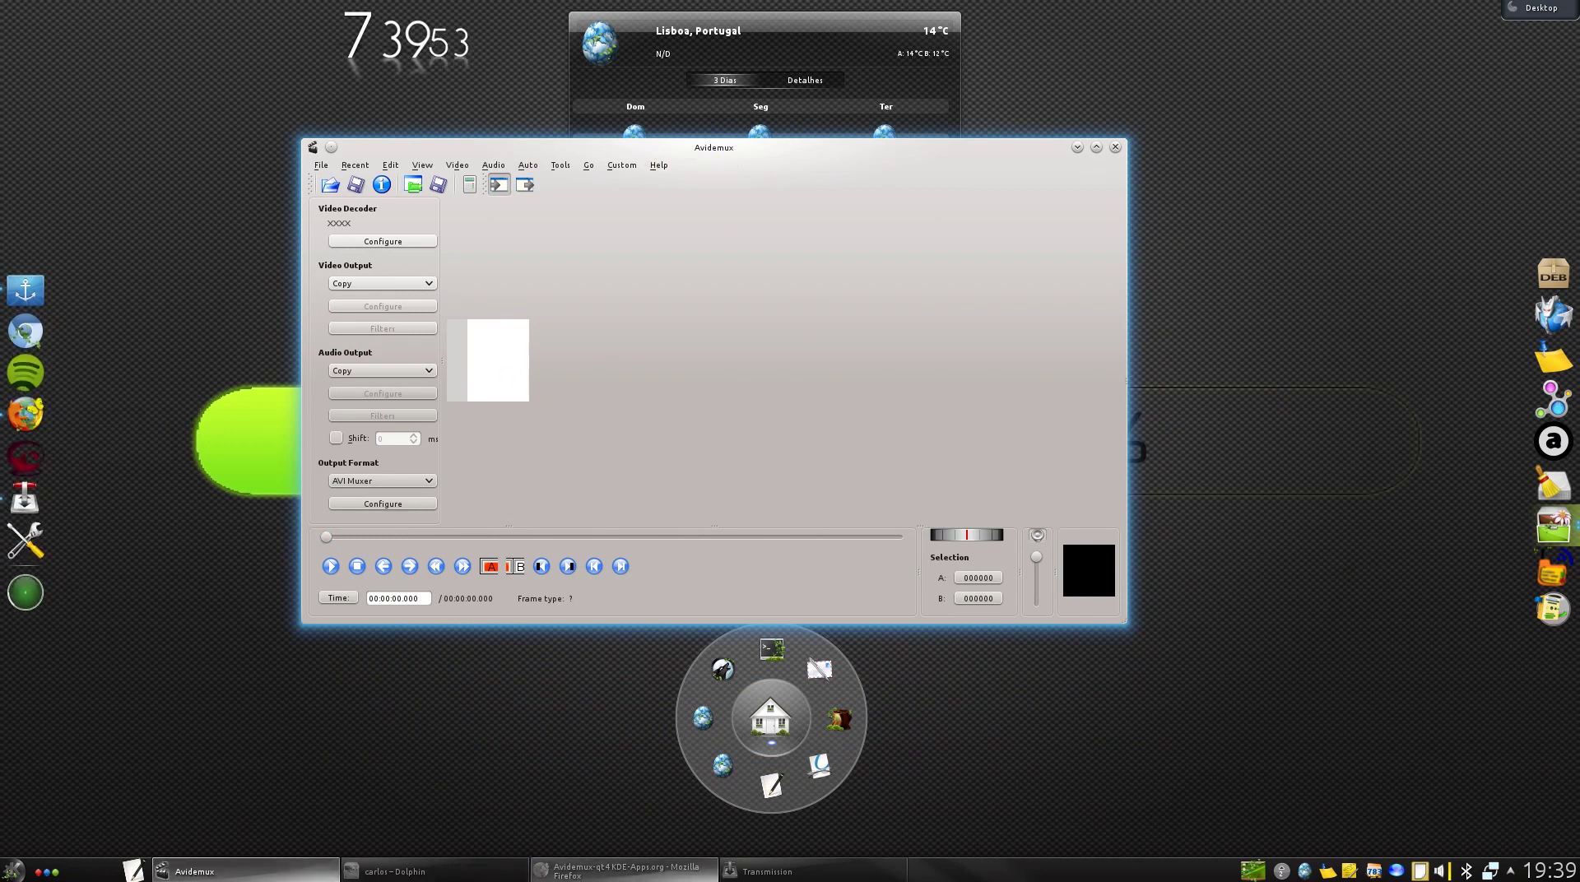
Switch to Firefox to view the Avidemux-qt4 page, the Kubuntu community e-mail and the Avidemux main page, then minimize the browser.
click(625, 870)
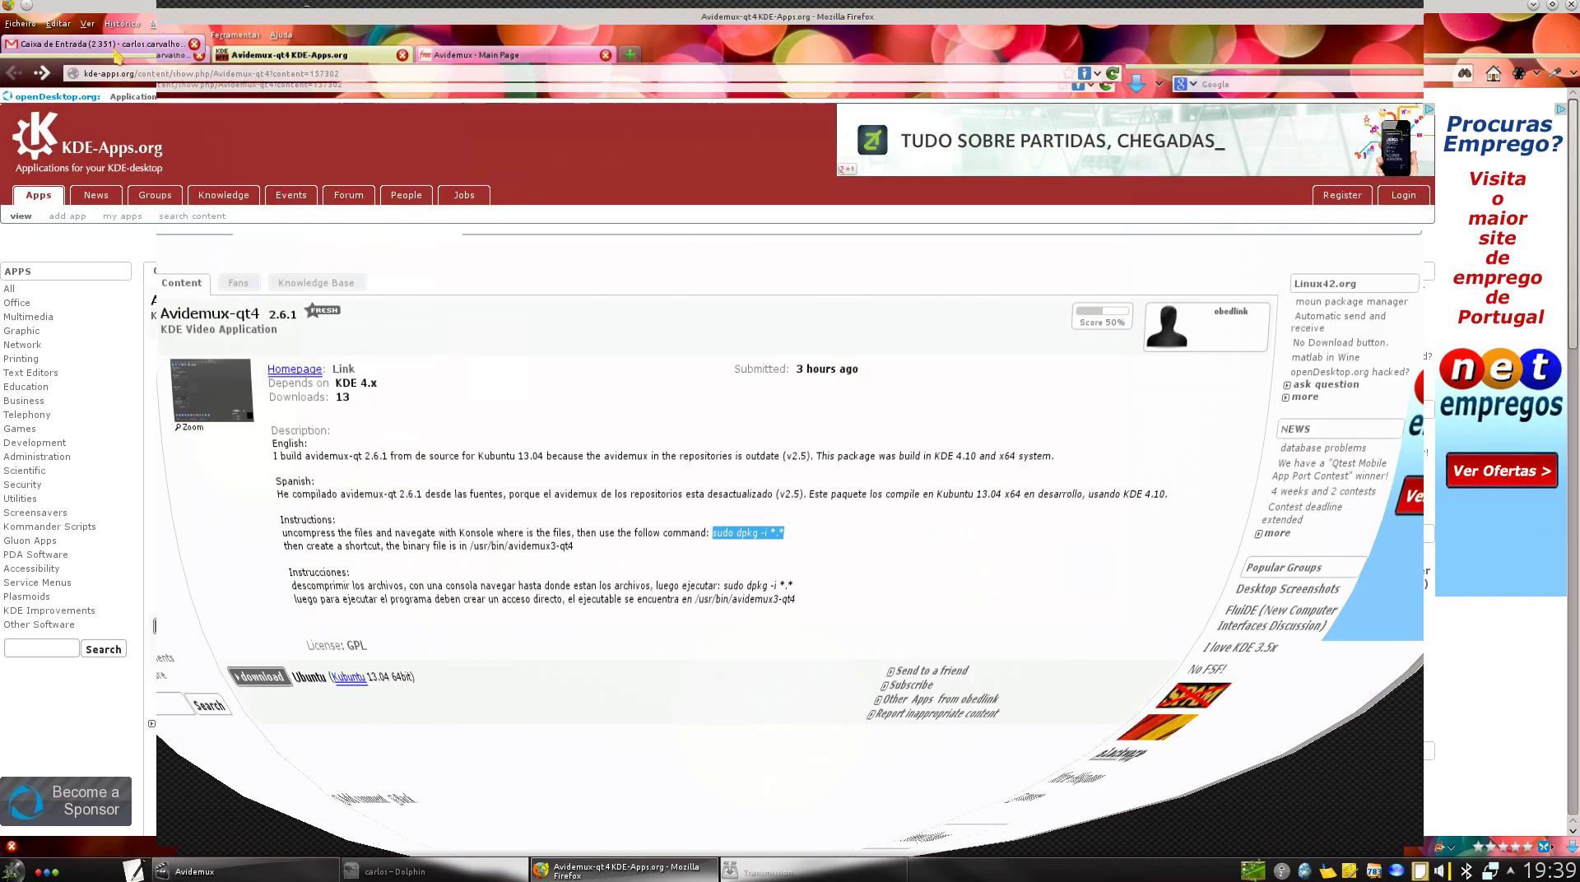
key(ctrl+Page_Up)
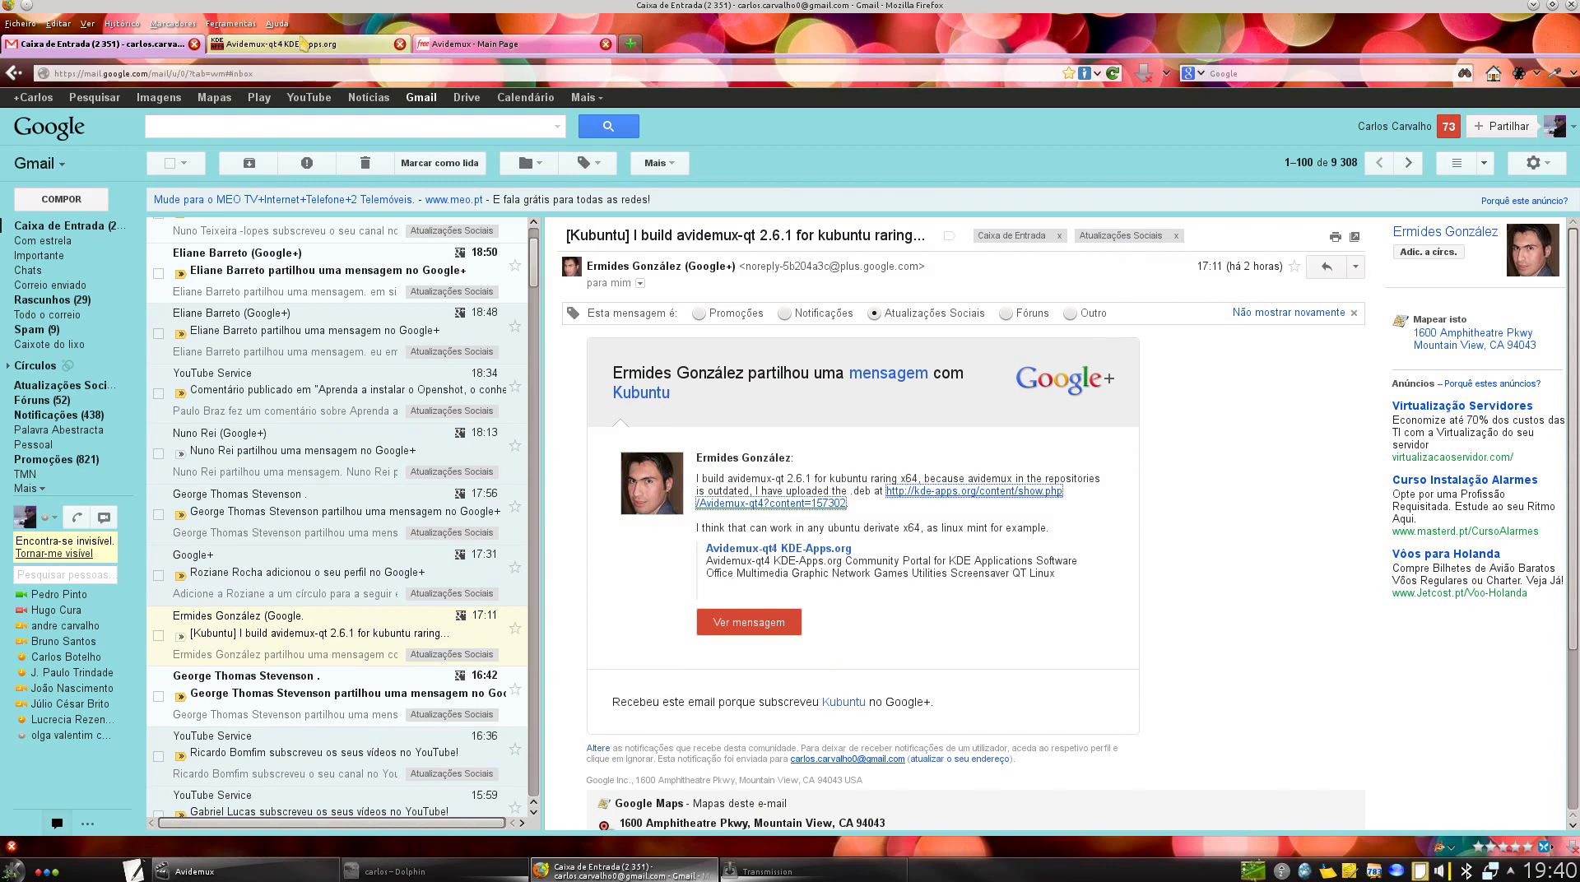
click(463, 44)
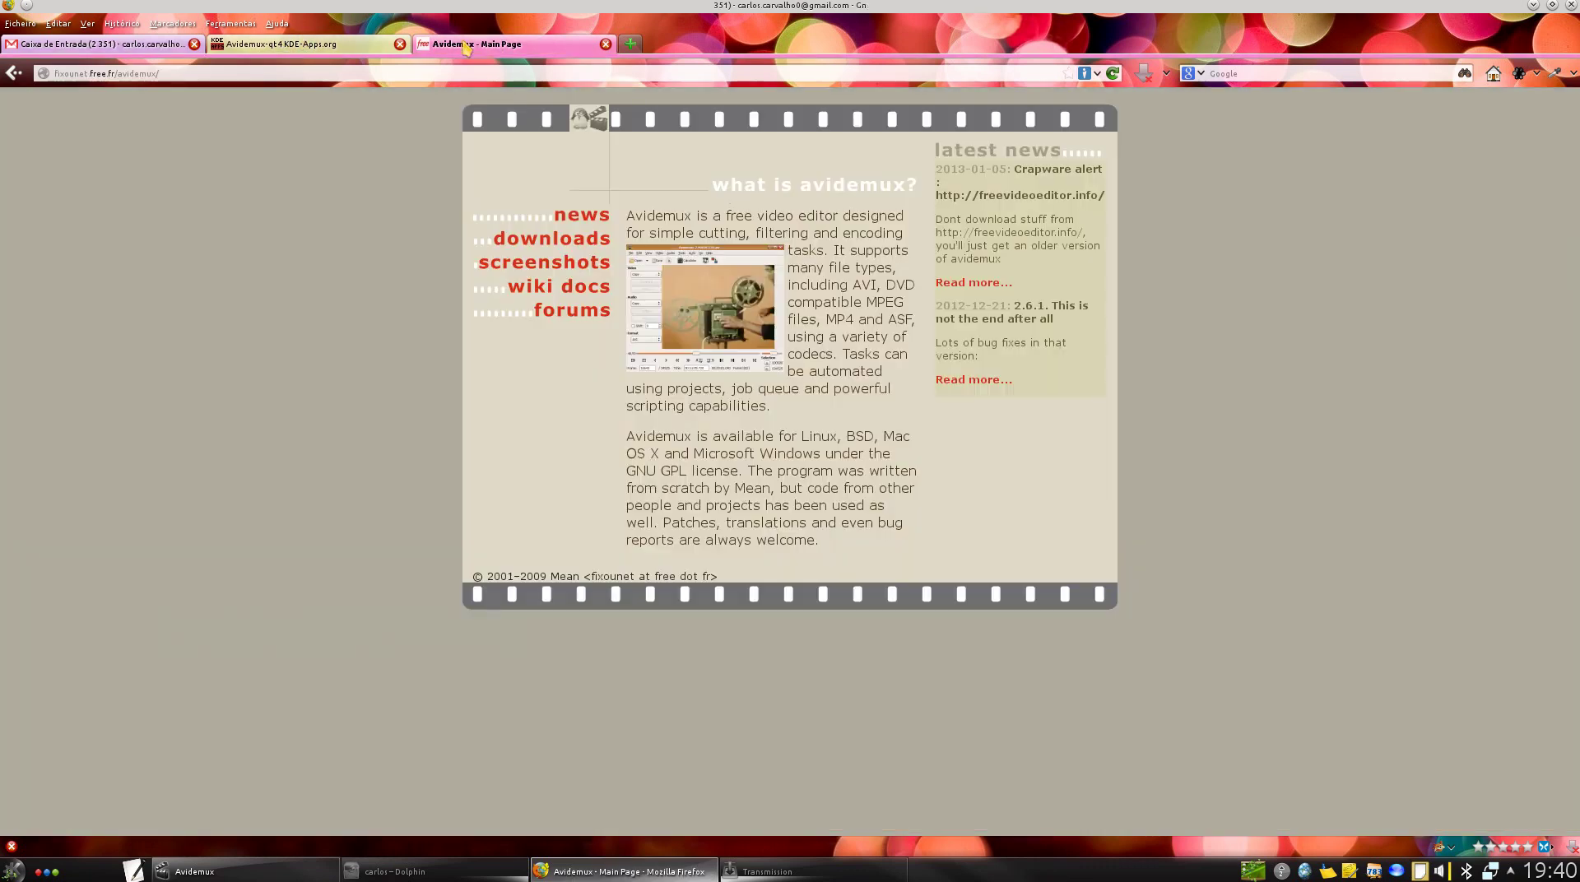
click(1533, 5)
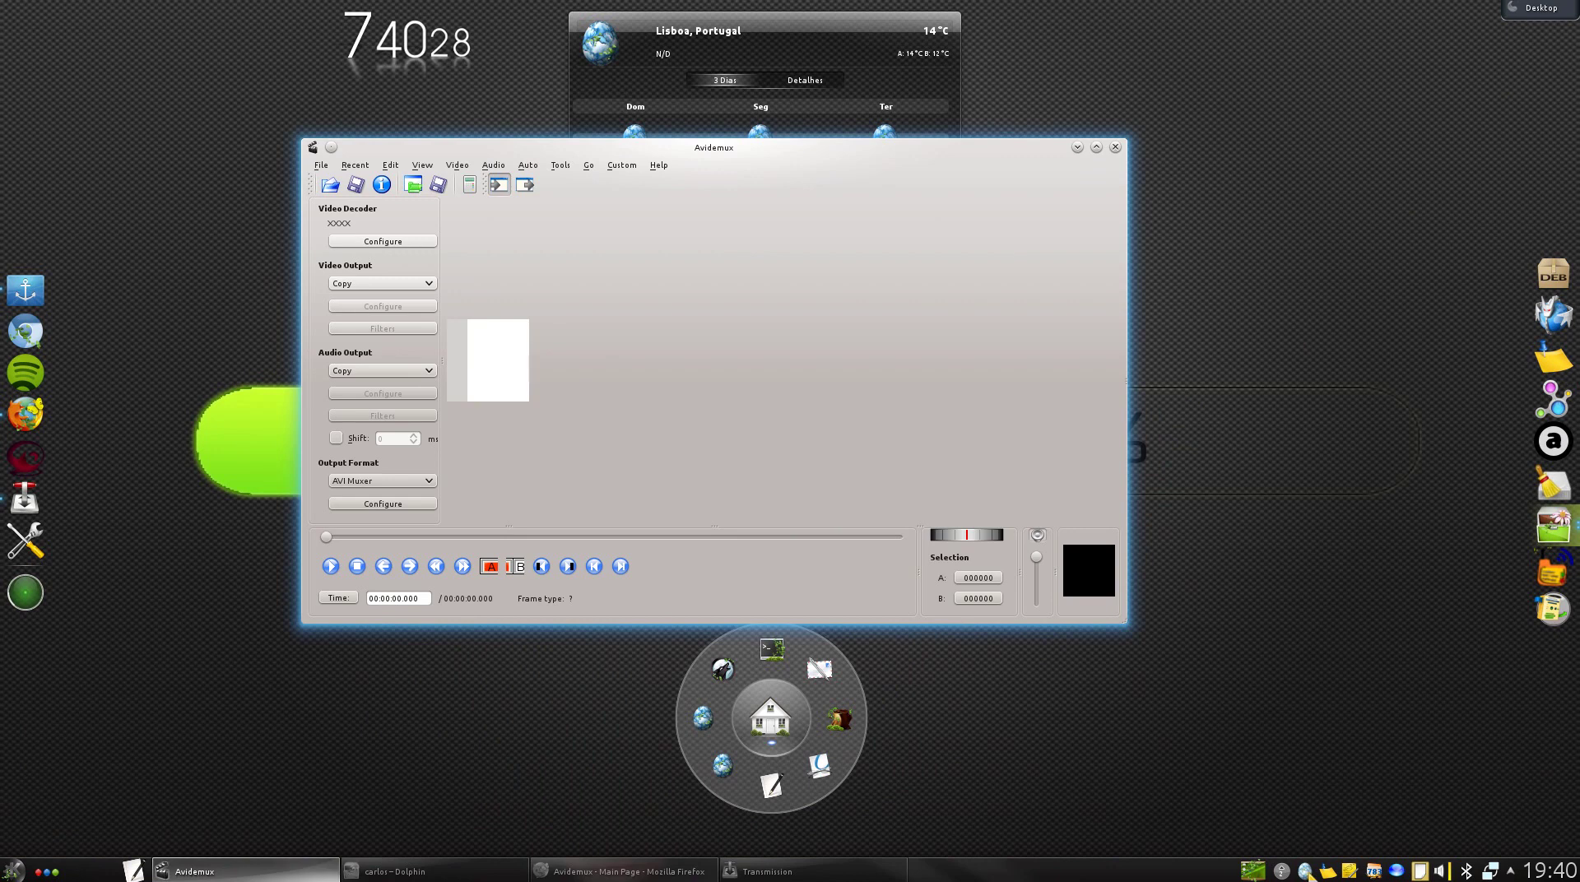
right_click(1305, 871)
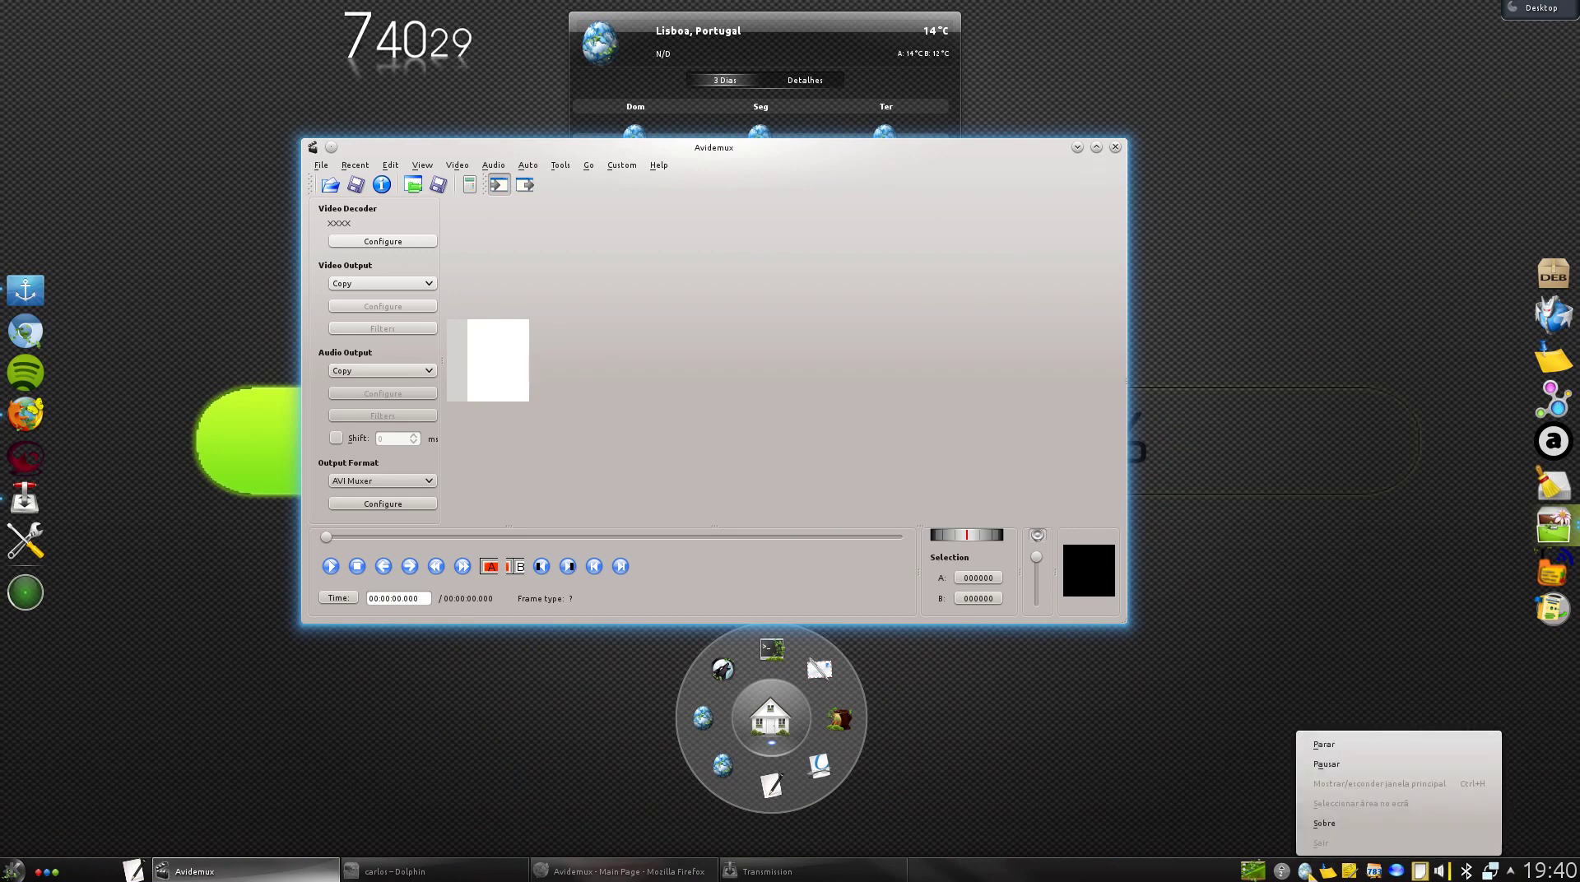